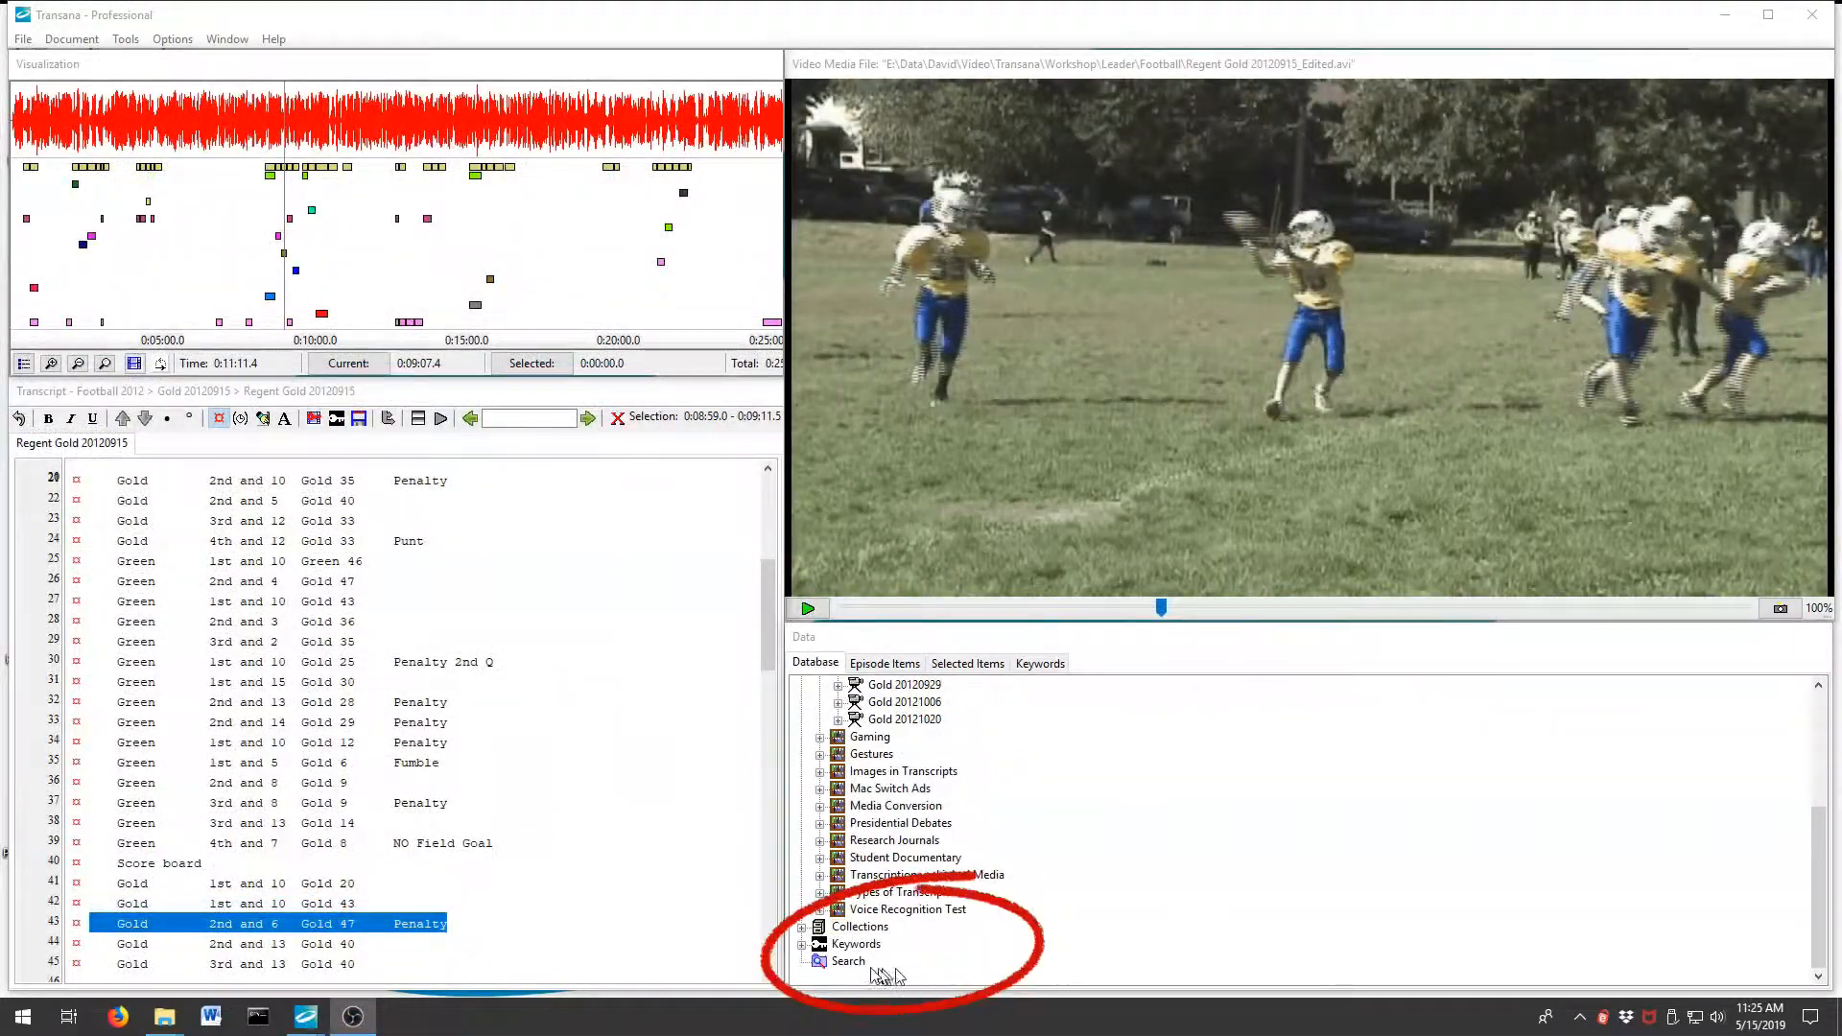
Open a search matrix and add a column named Game 1 that searches for the Football keyword "0 Game : Game 1"
right_click(849, 964)
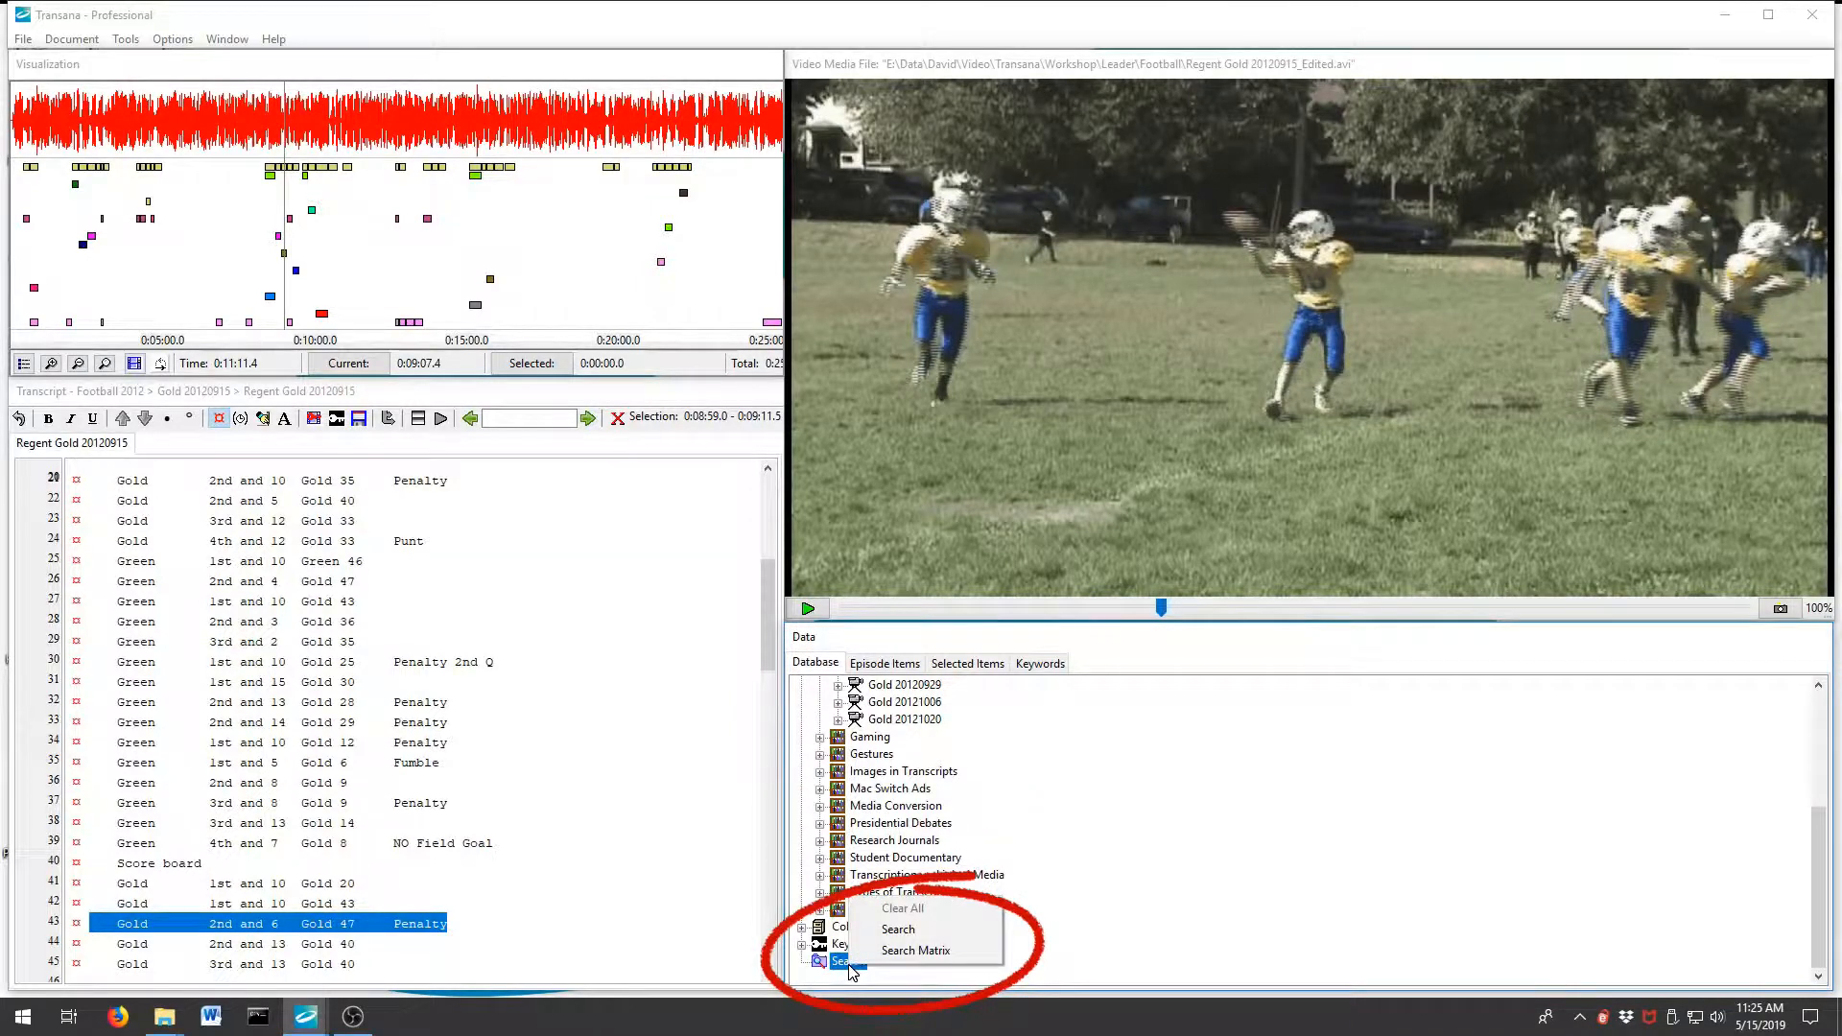
click(903, 952)
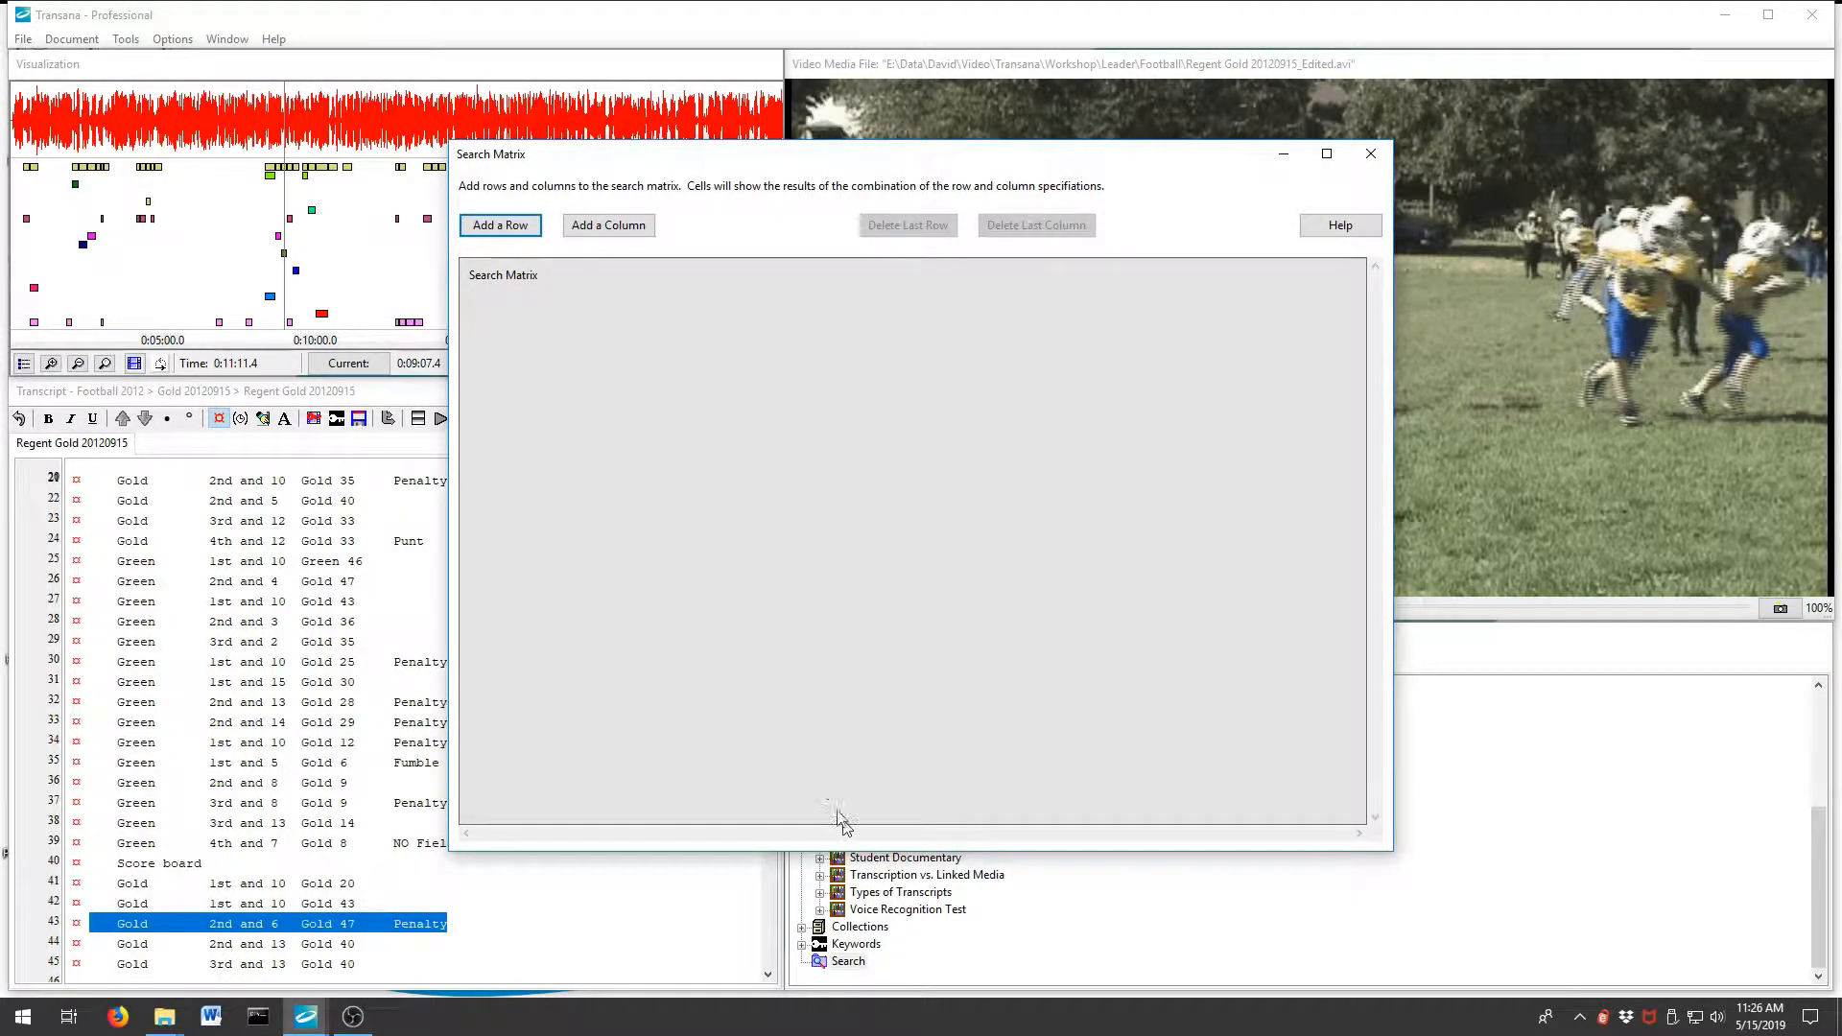
click(622, 227)
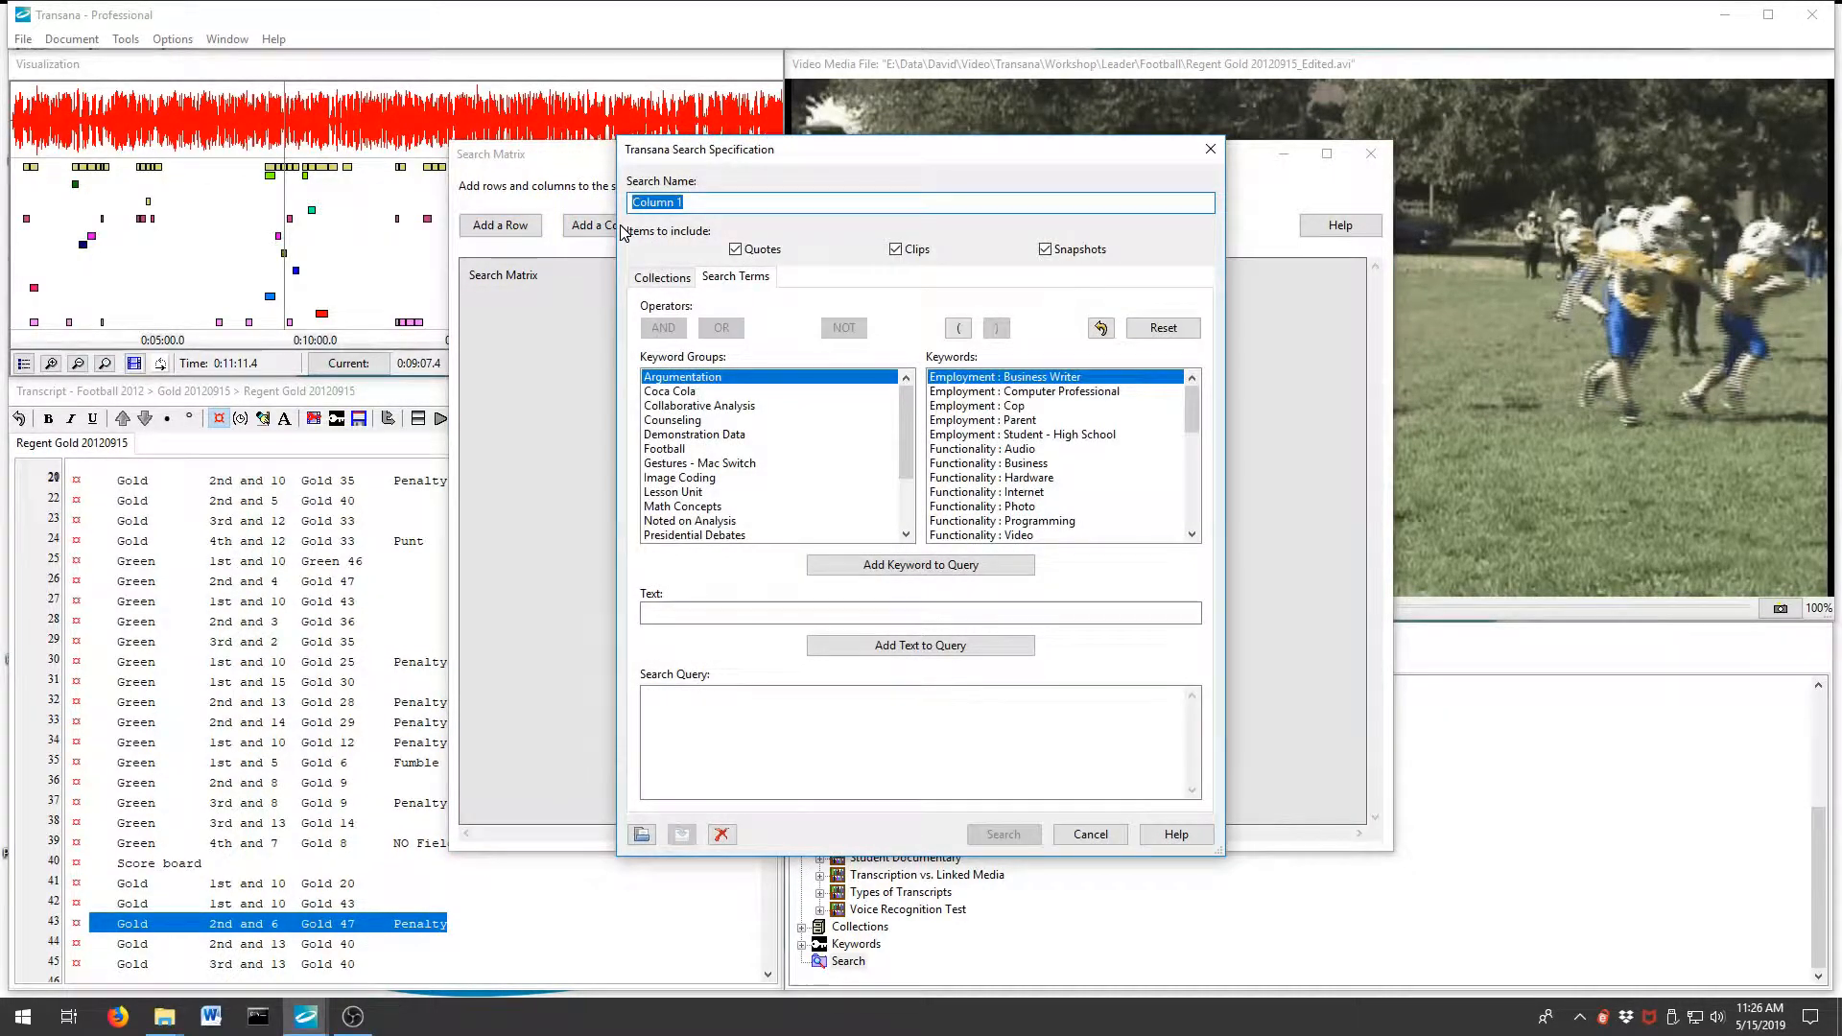
text(Game 1)
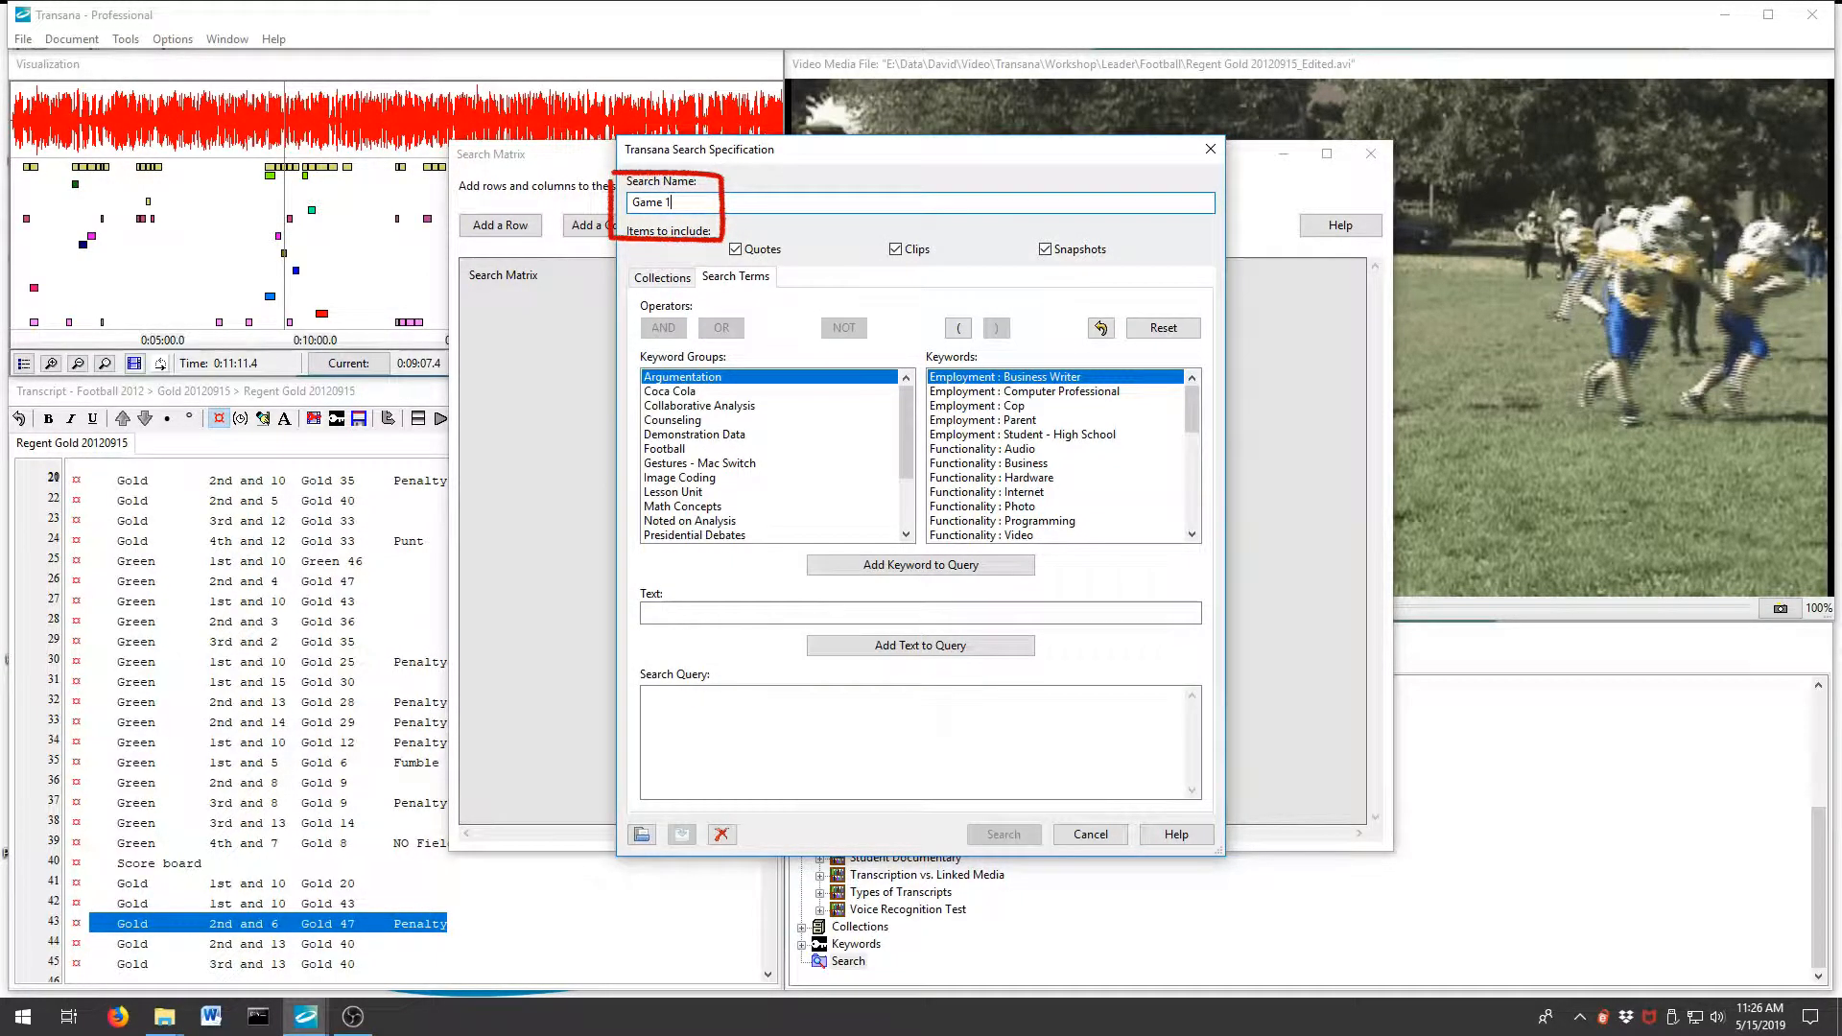
key(ctrl+a)
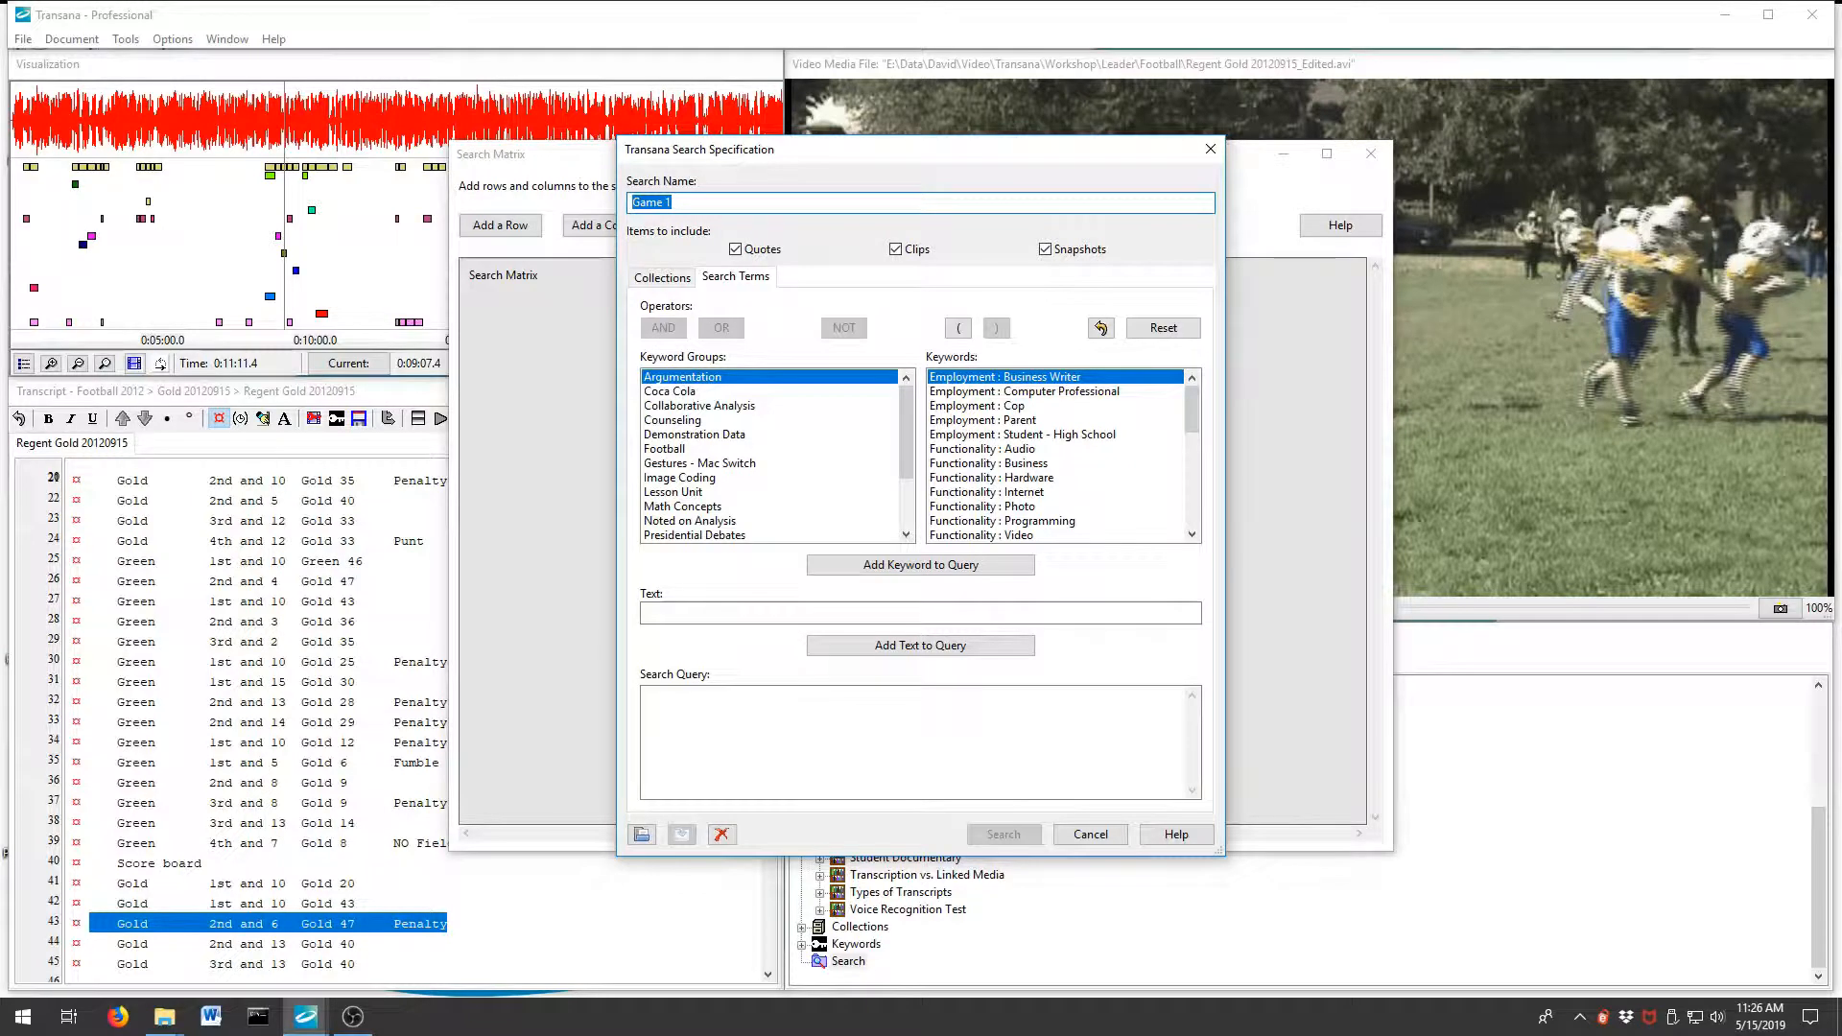
click(683, 449)
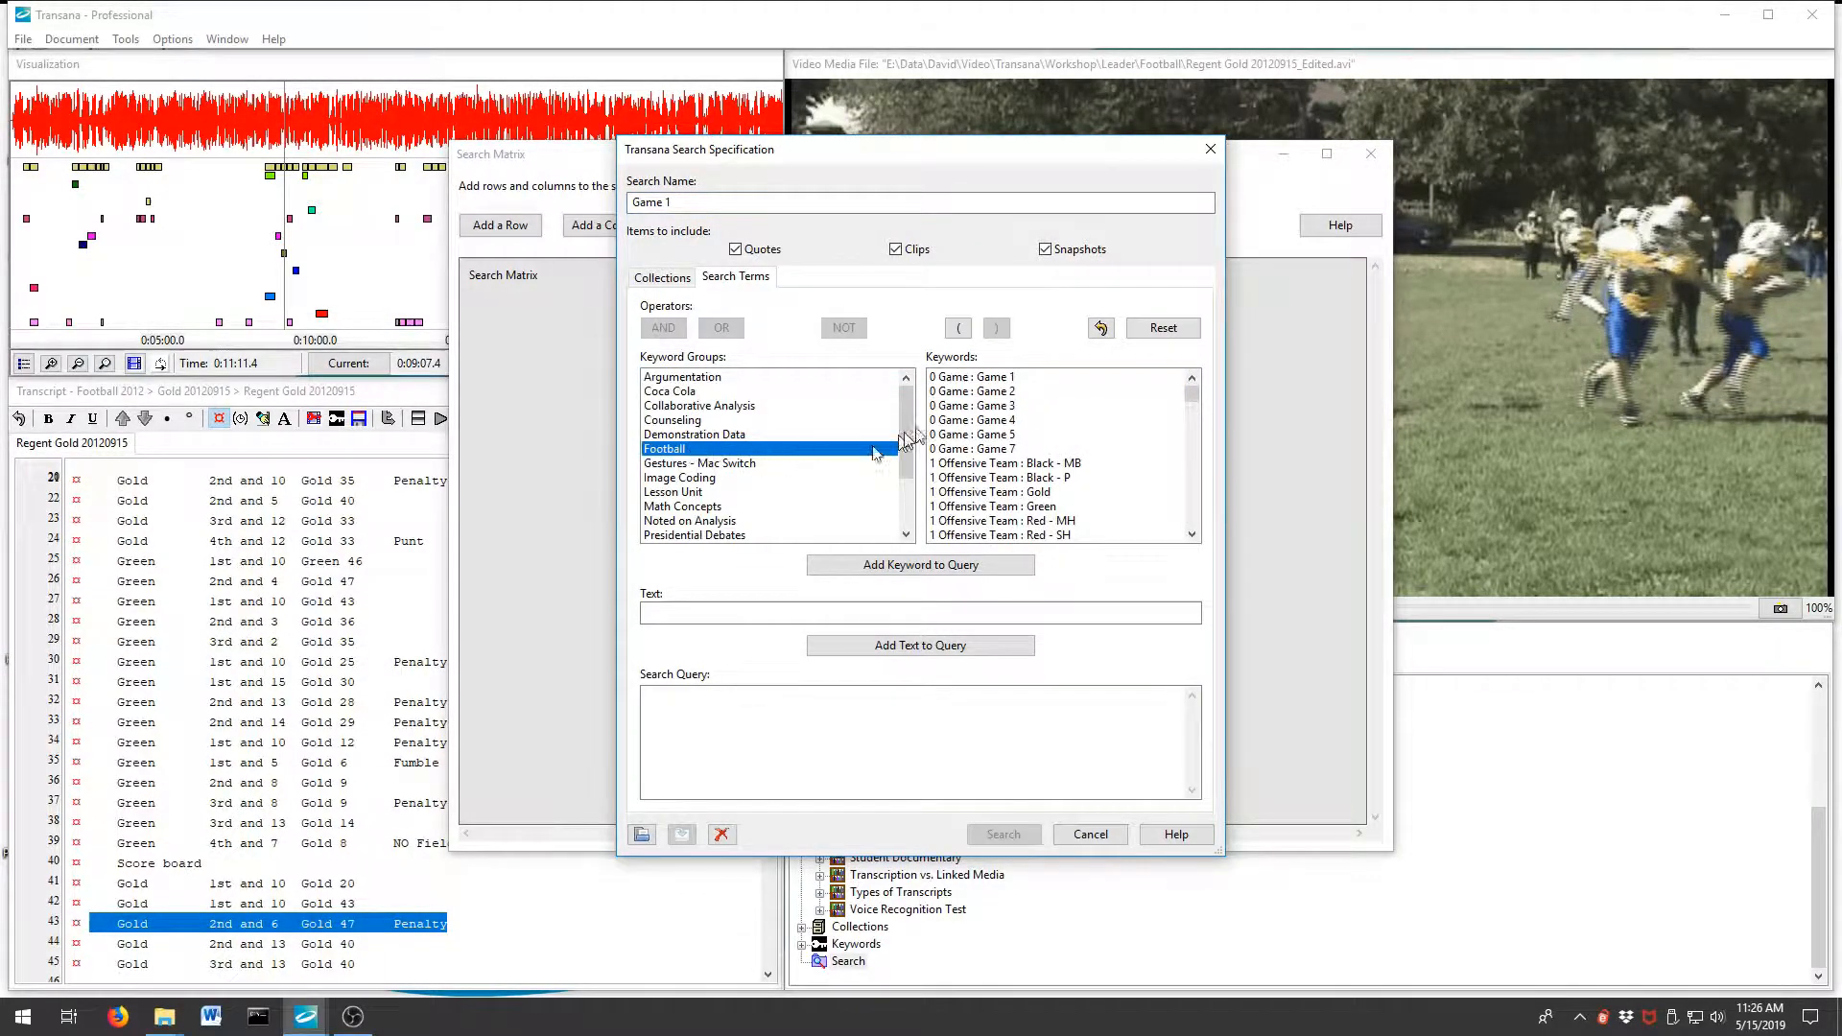
double_click(1007, 379)
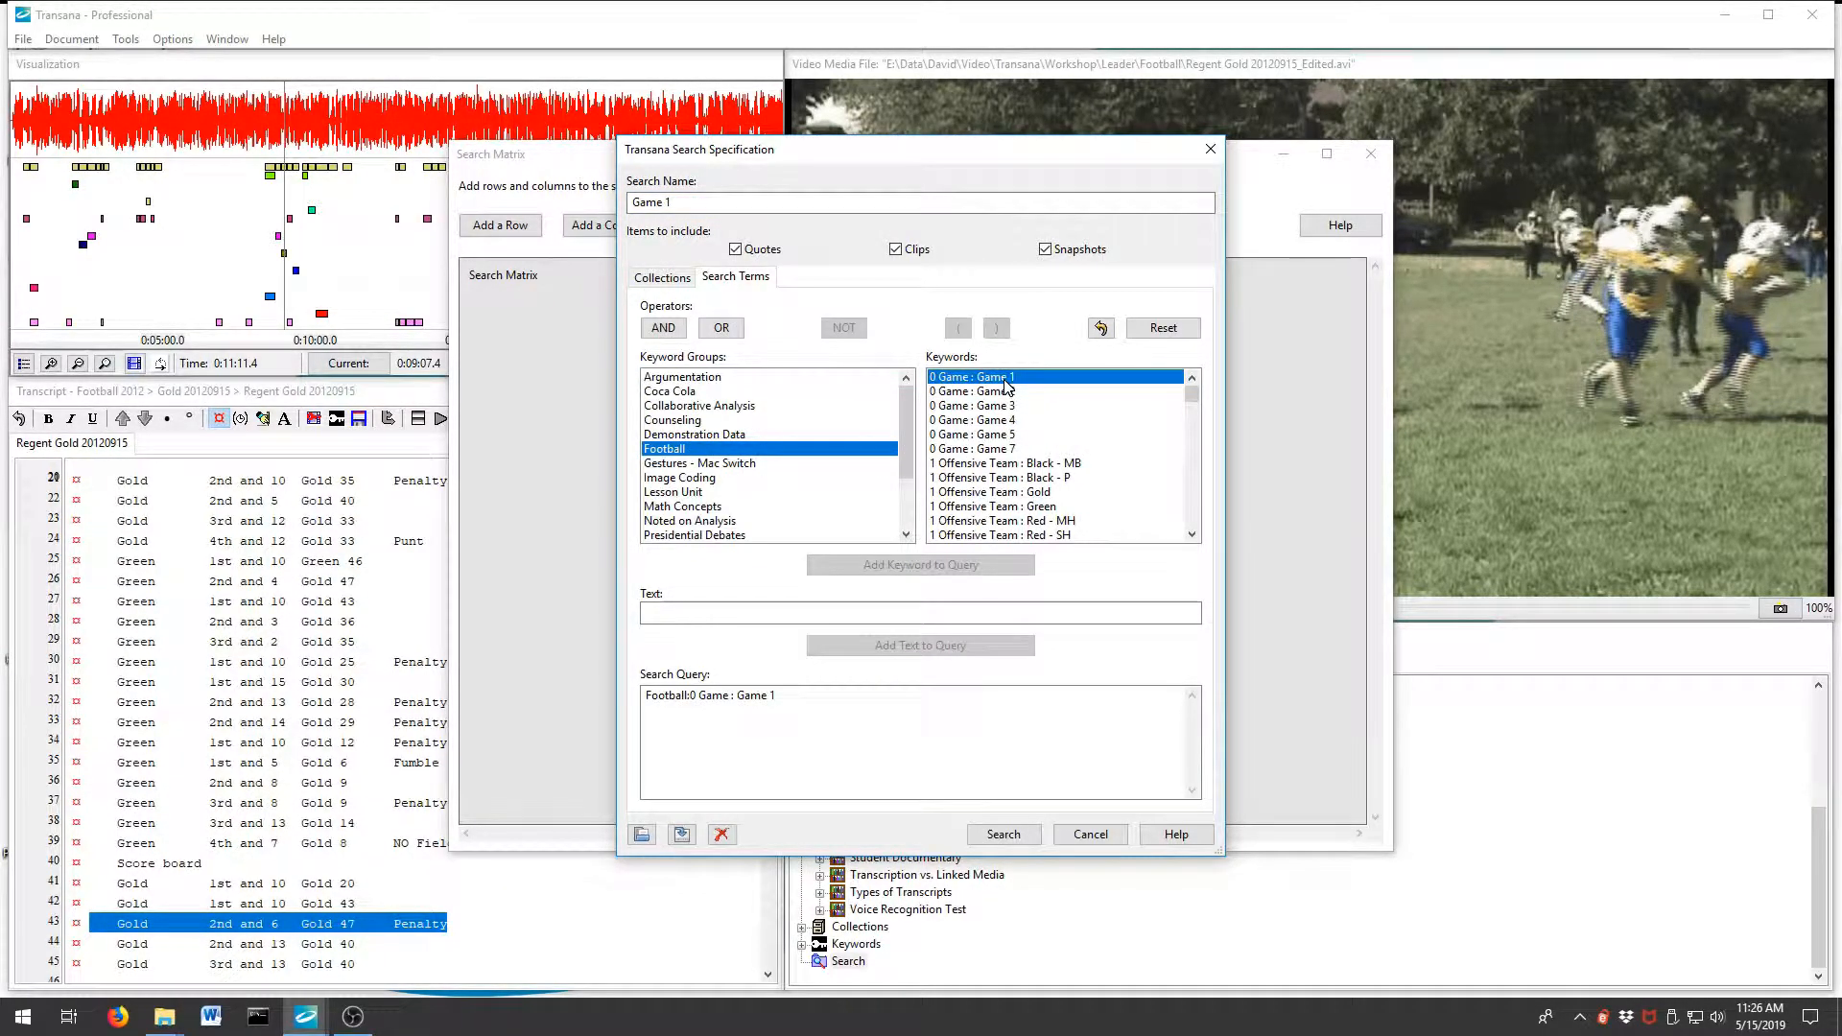
click(1004, 832)
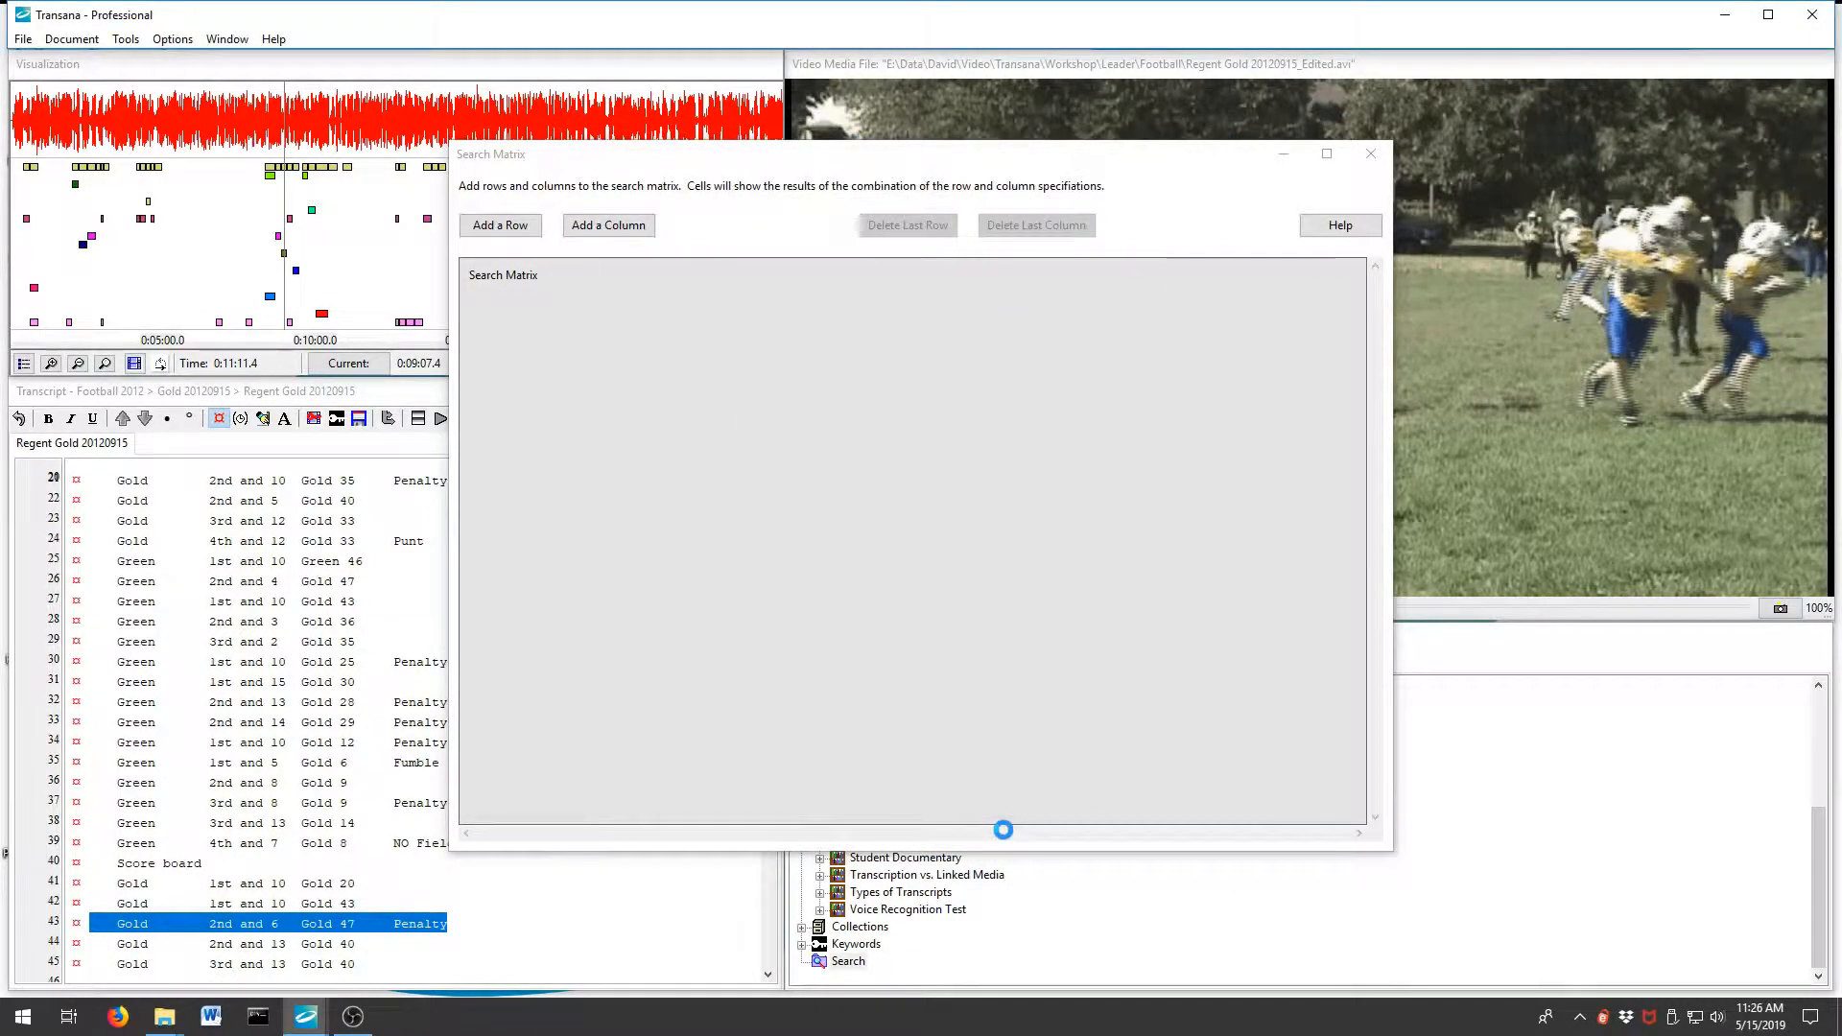
Add a second matrix column named Game 2 that searches for the Football keyword "0 Game : Game 2"
click(615, 226)
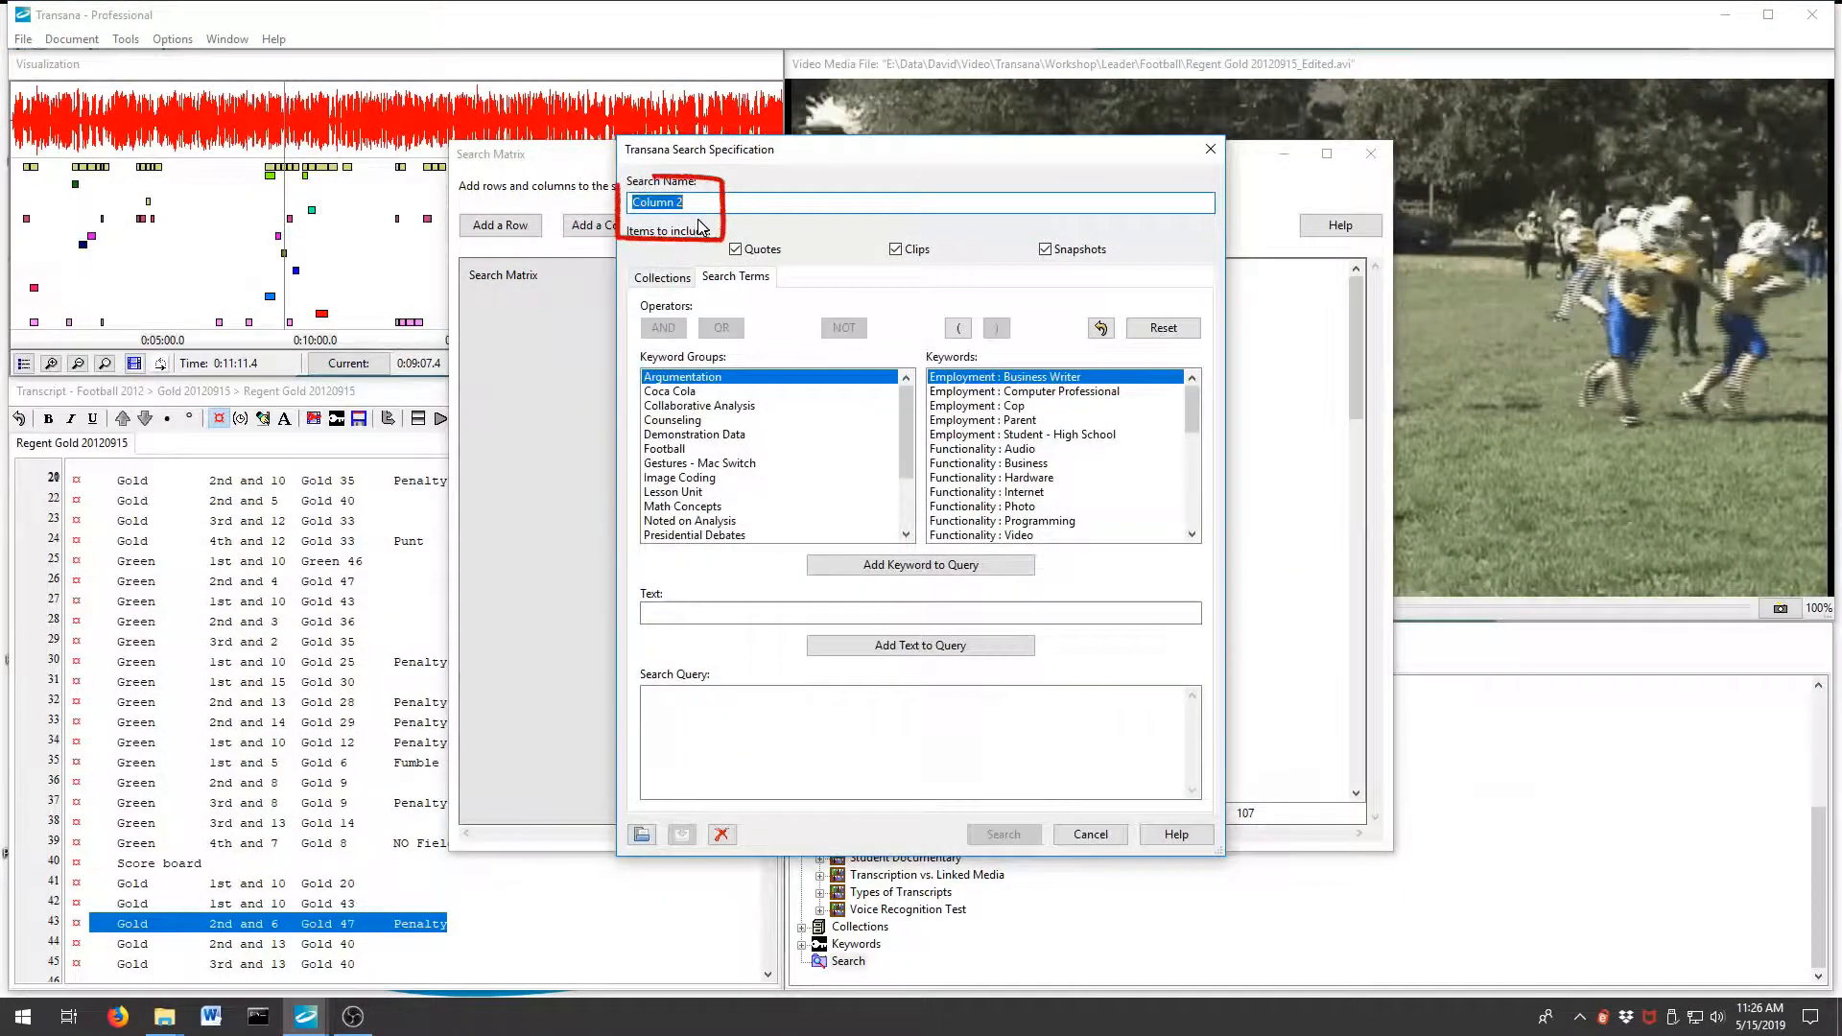
text(Game 2)
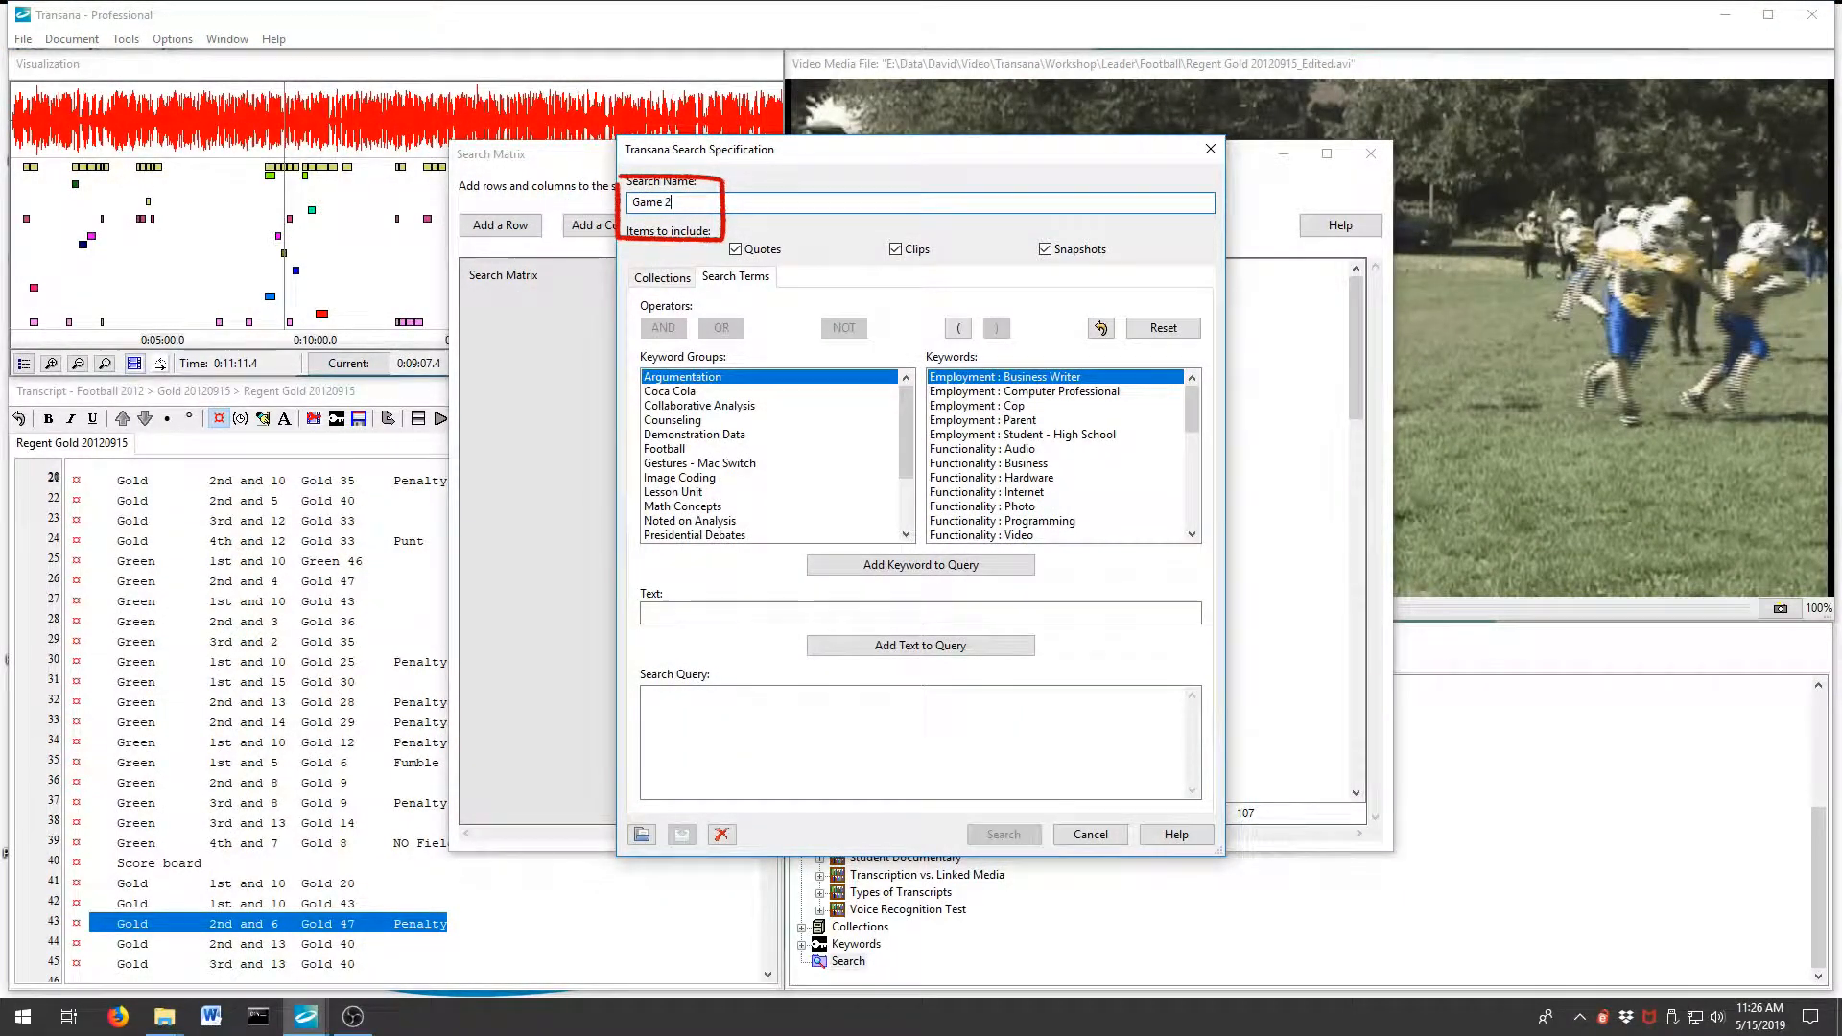
click(676, 448)
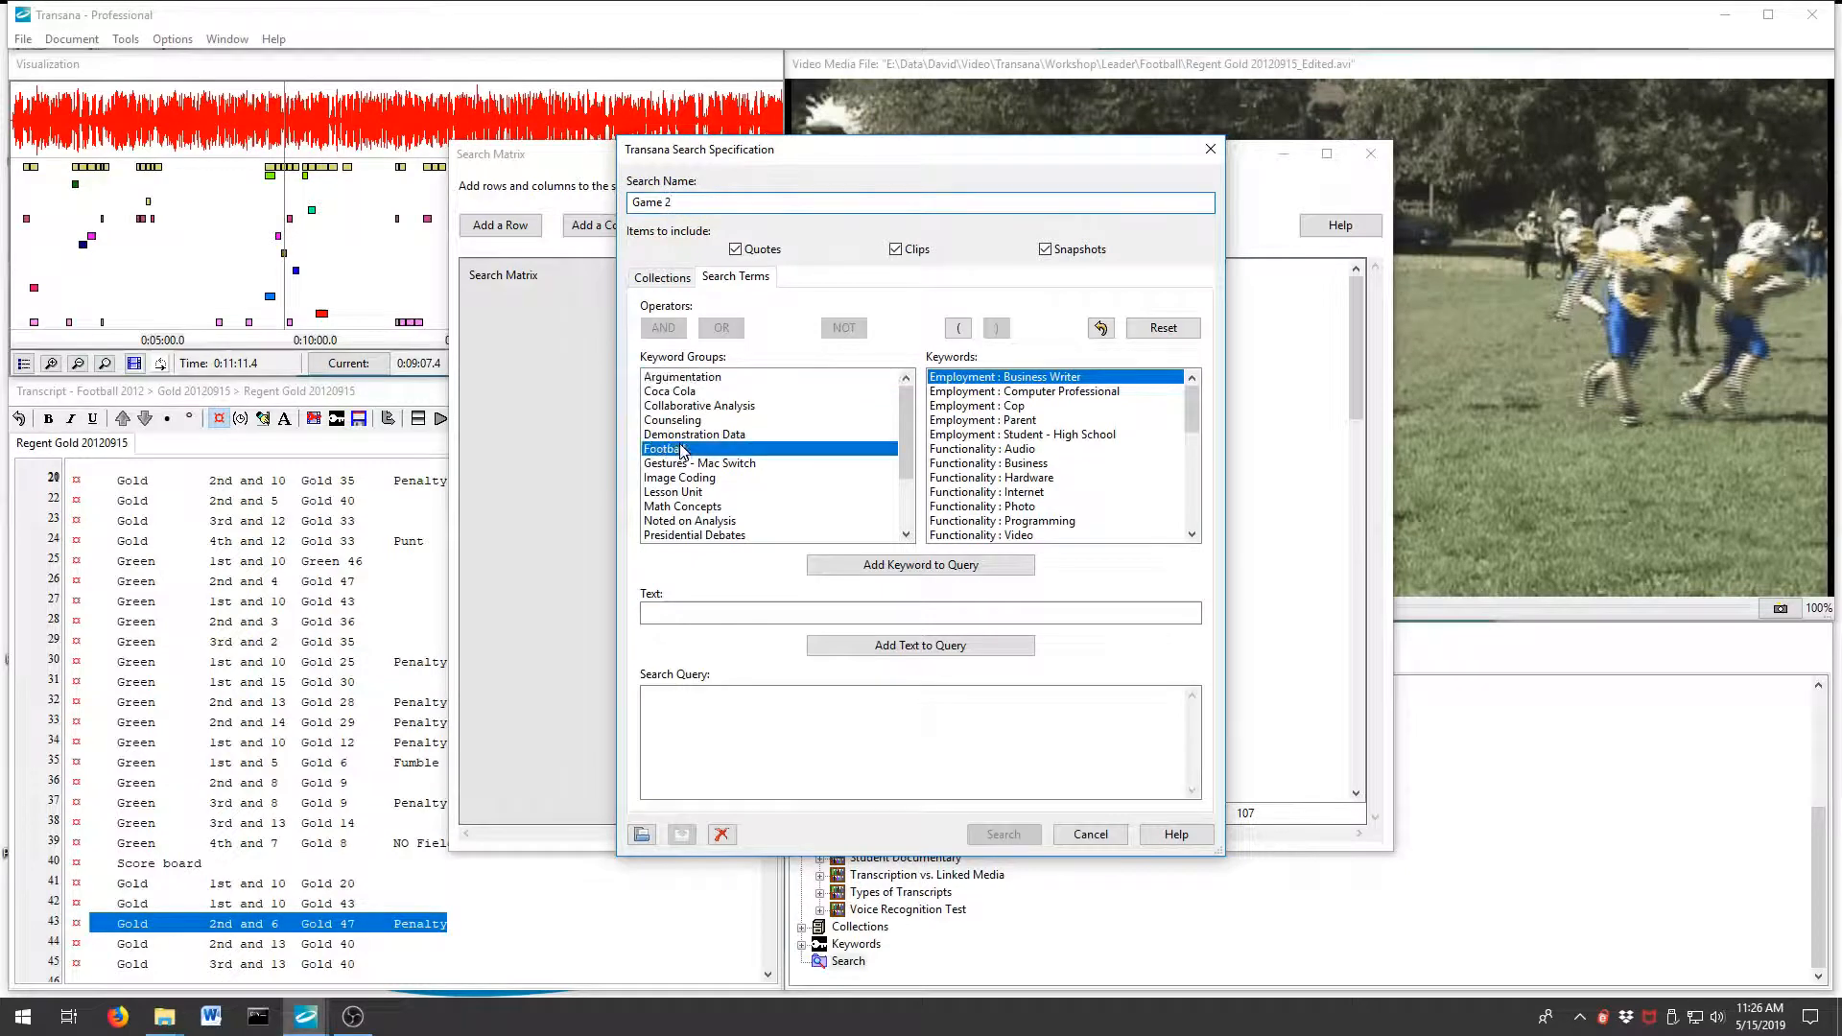
double_click(990, 391)
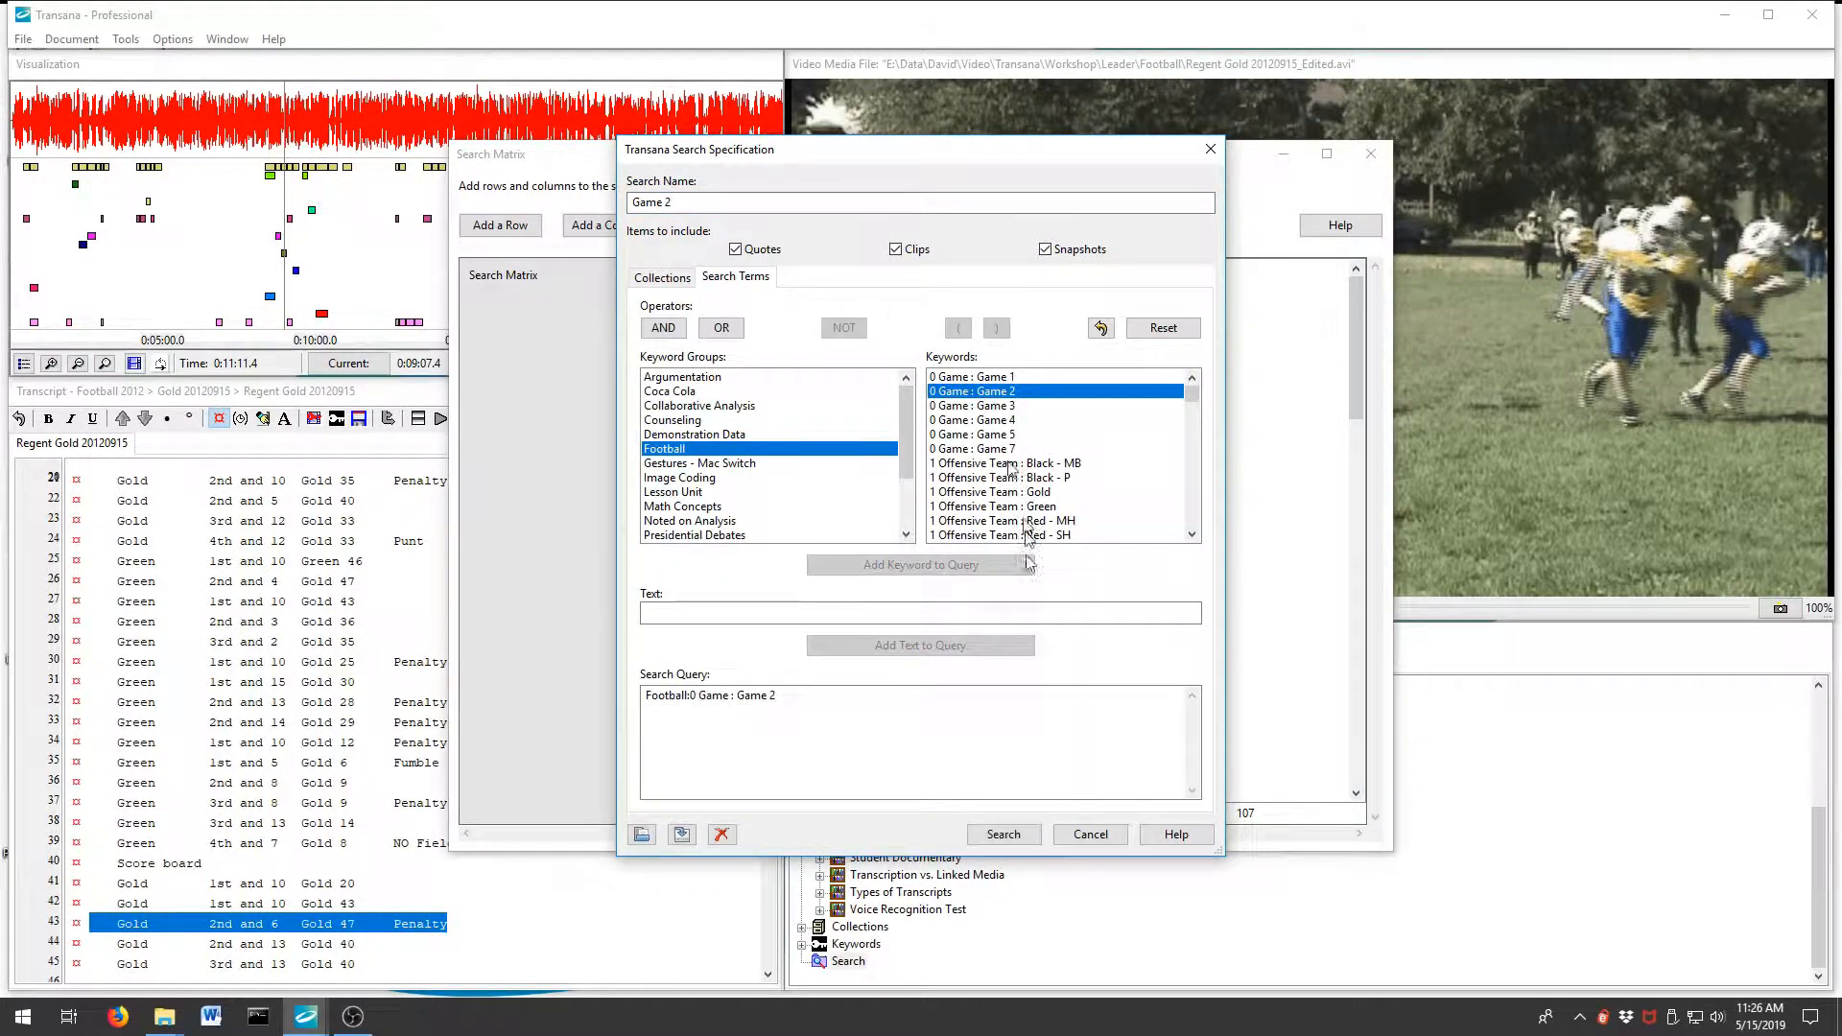
click(1014, 834)
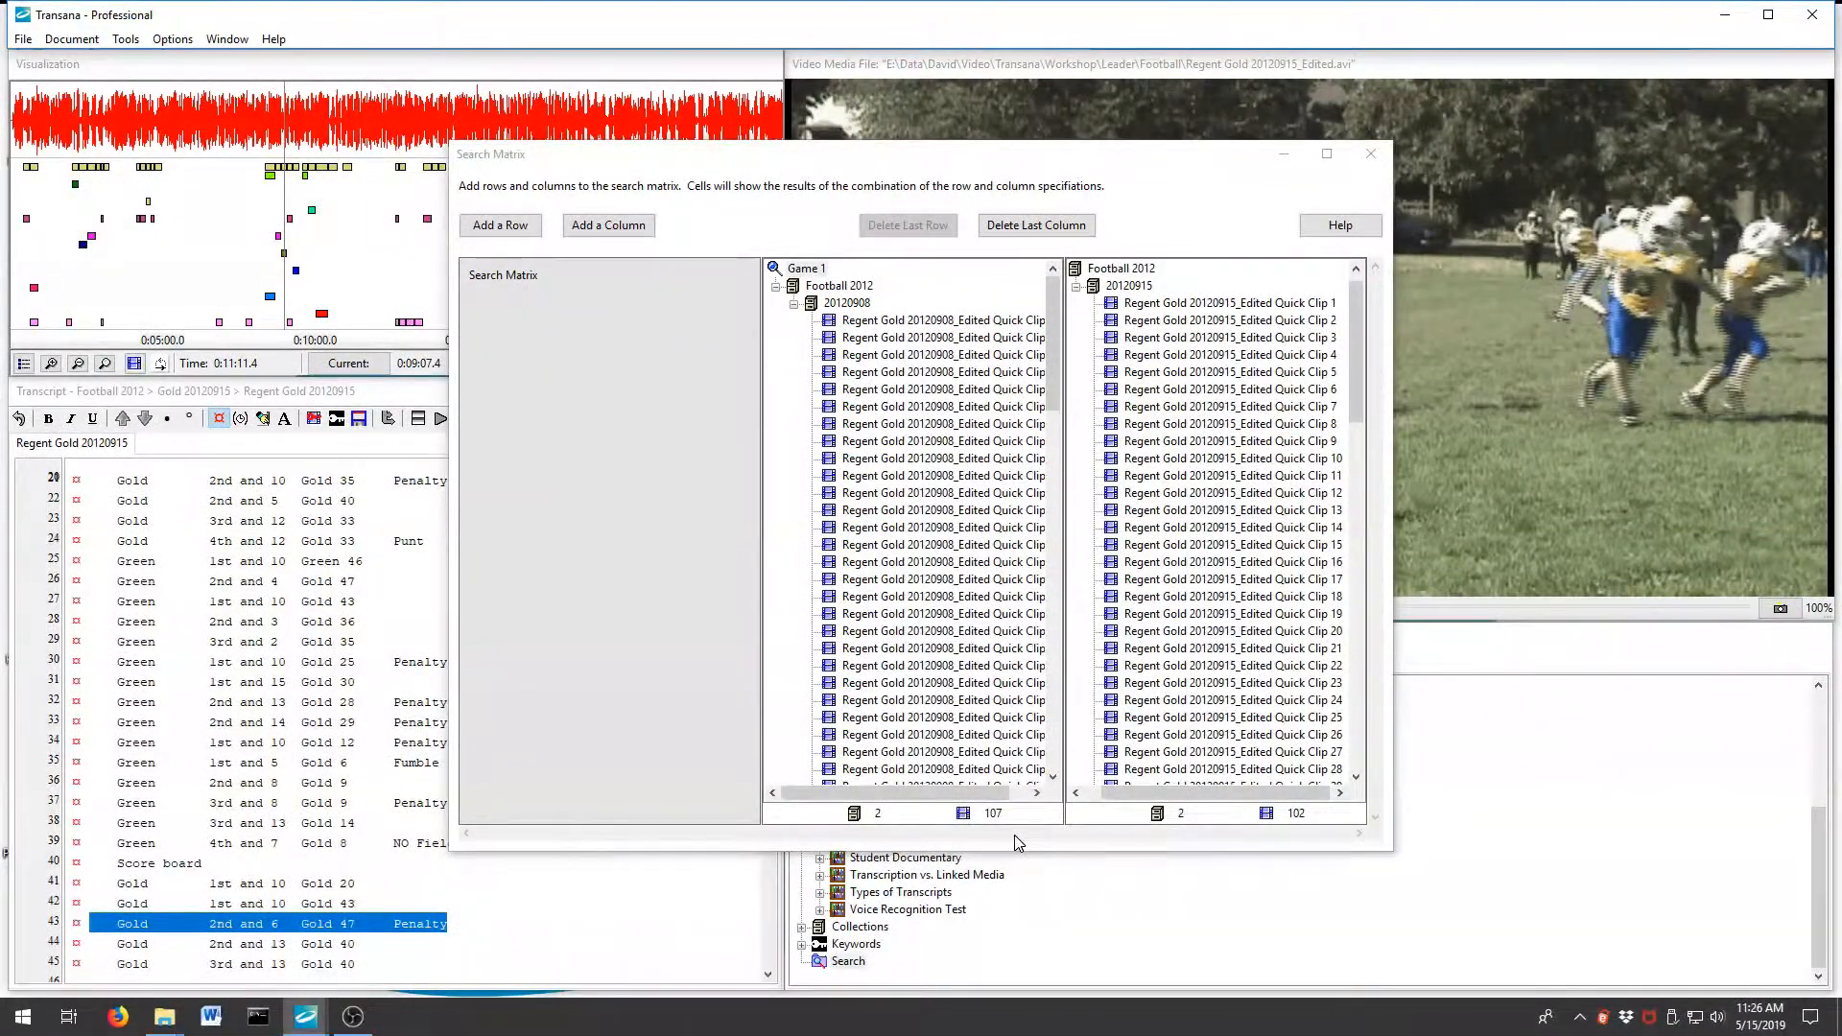
Add a Game 3 column searching for the Football keyword "0 Game : Game 3", and a corresponding Game 4 column
click(608, 226)
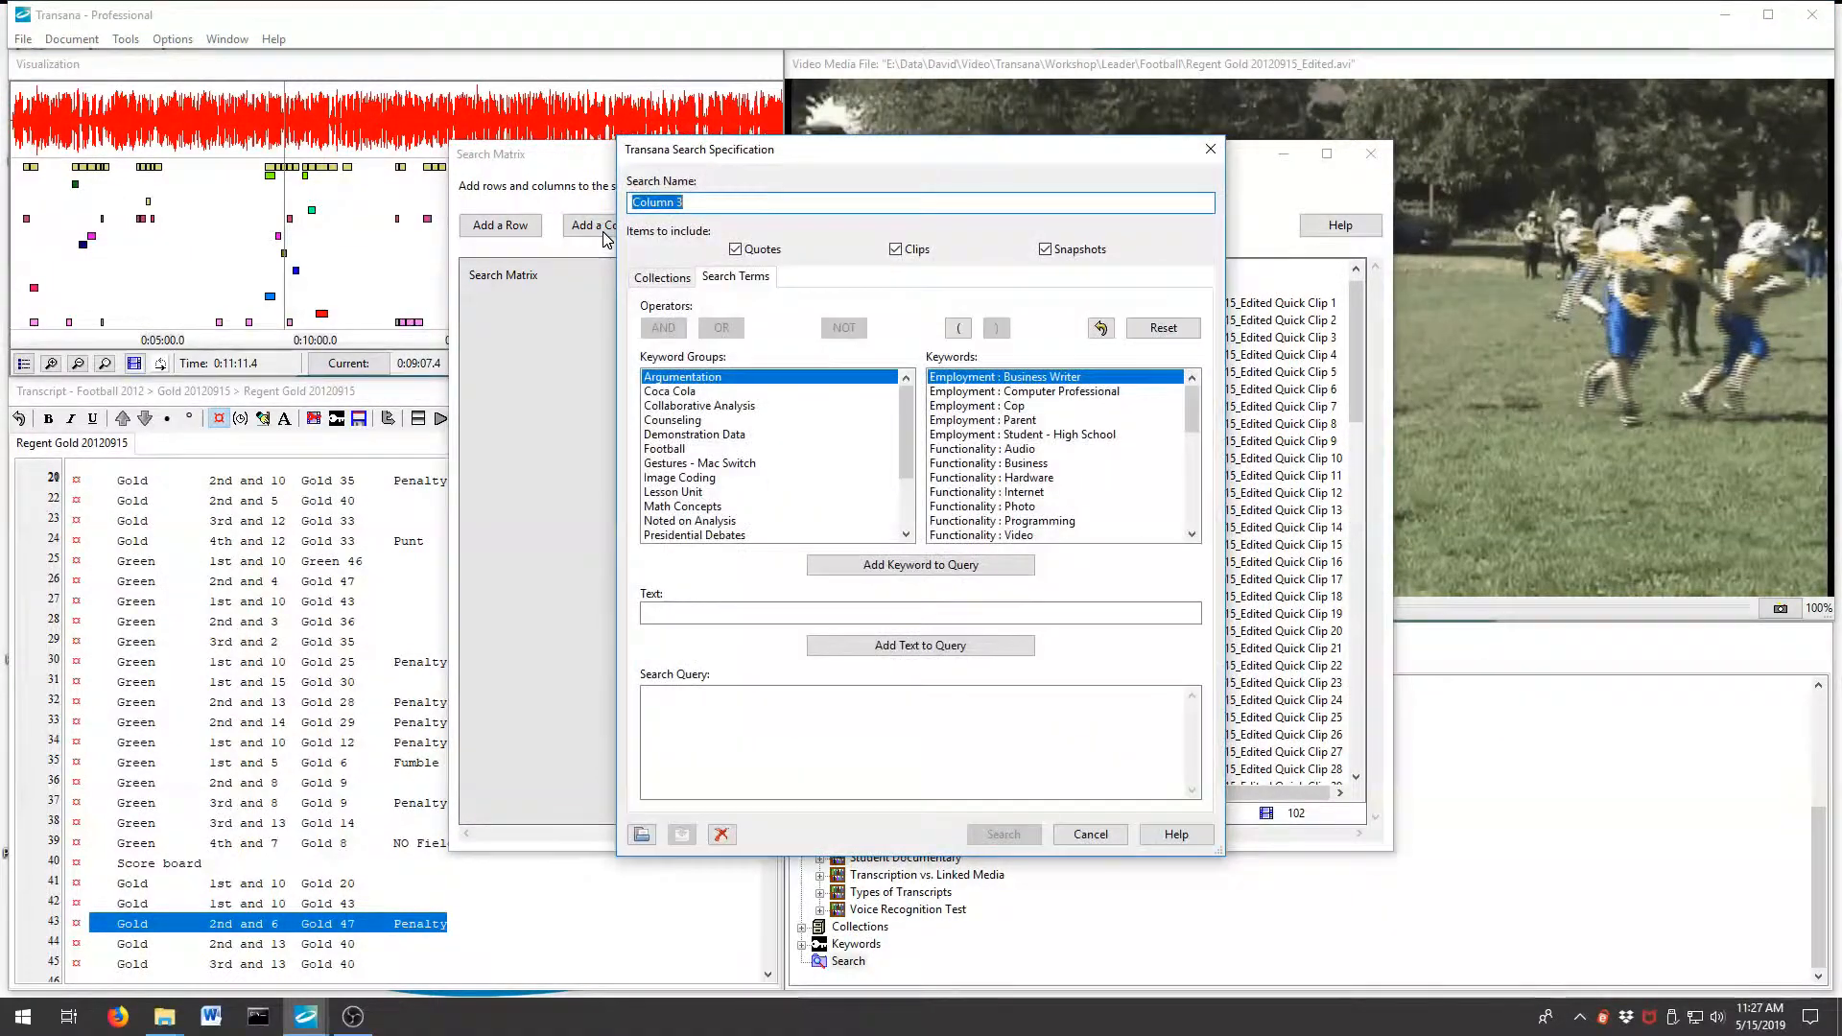
text(Game)
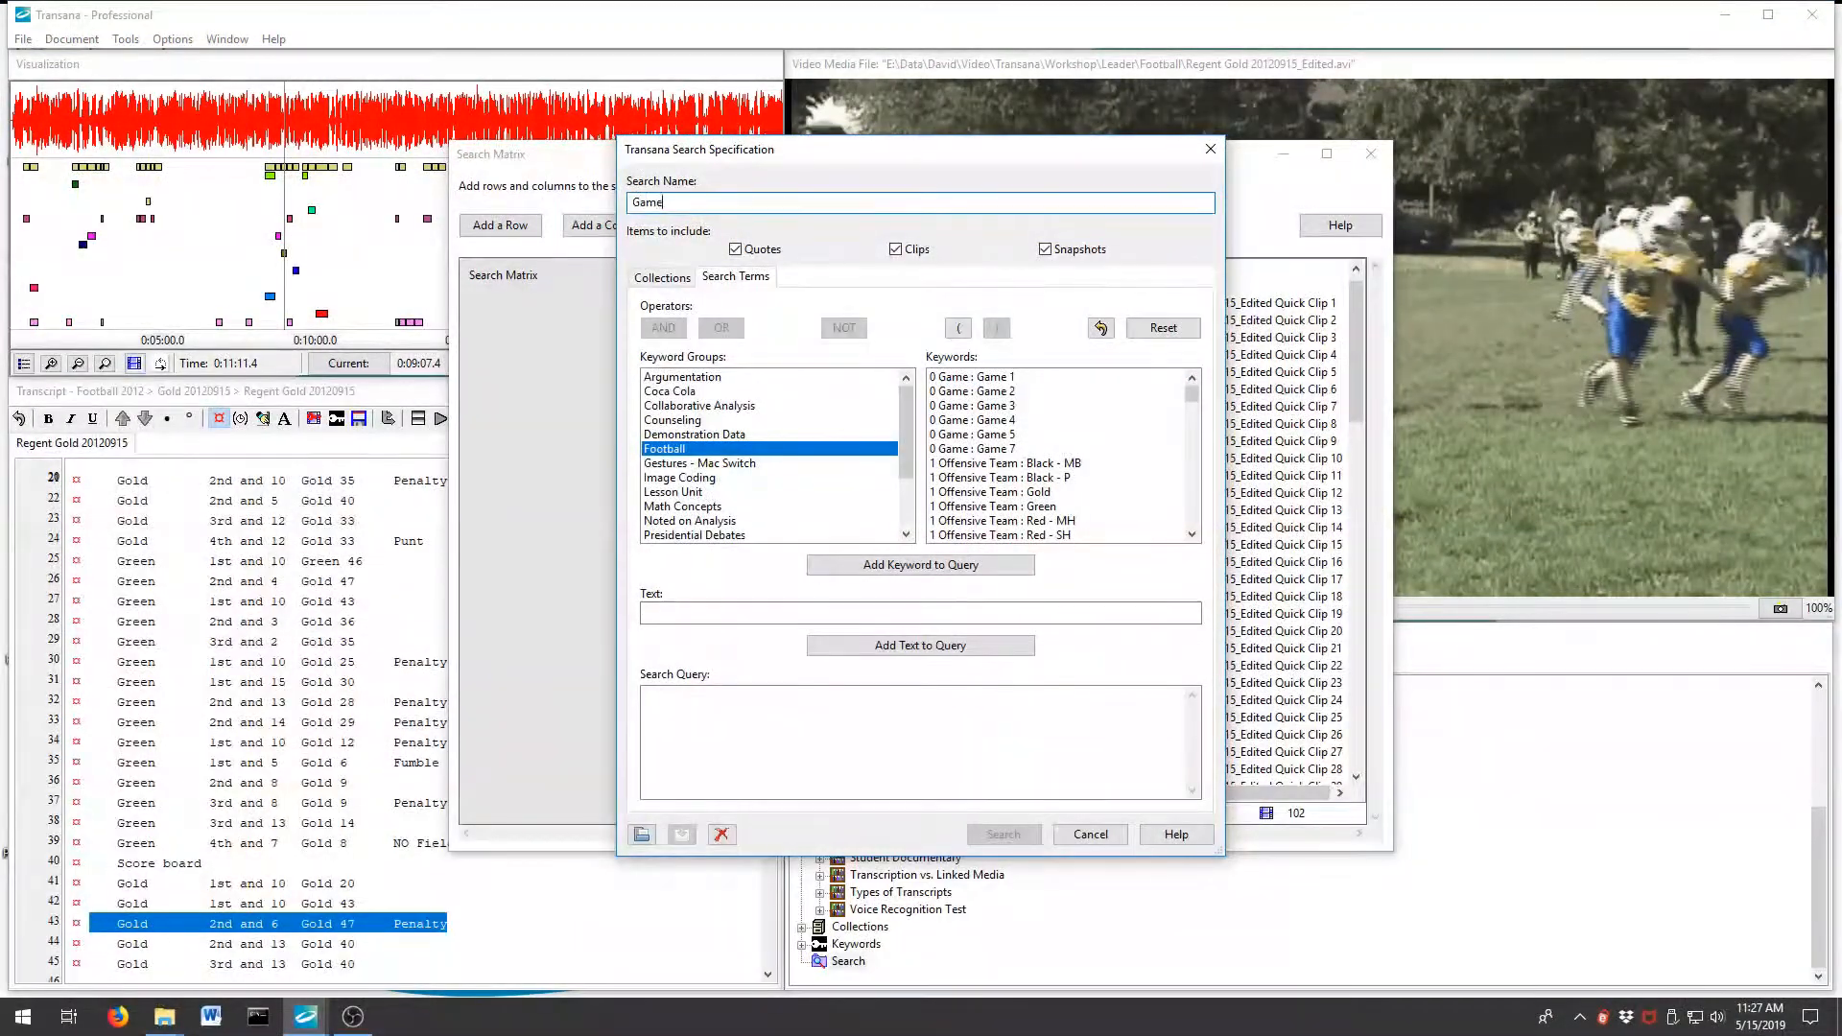
double_click(972, 405)
click(1004, 833)
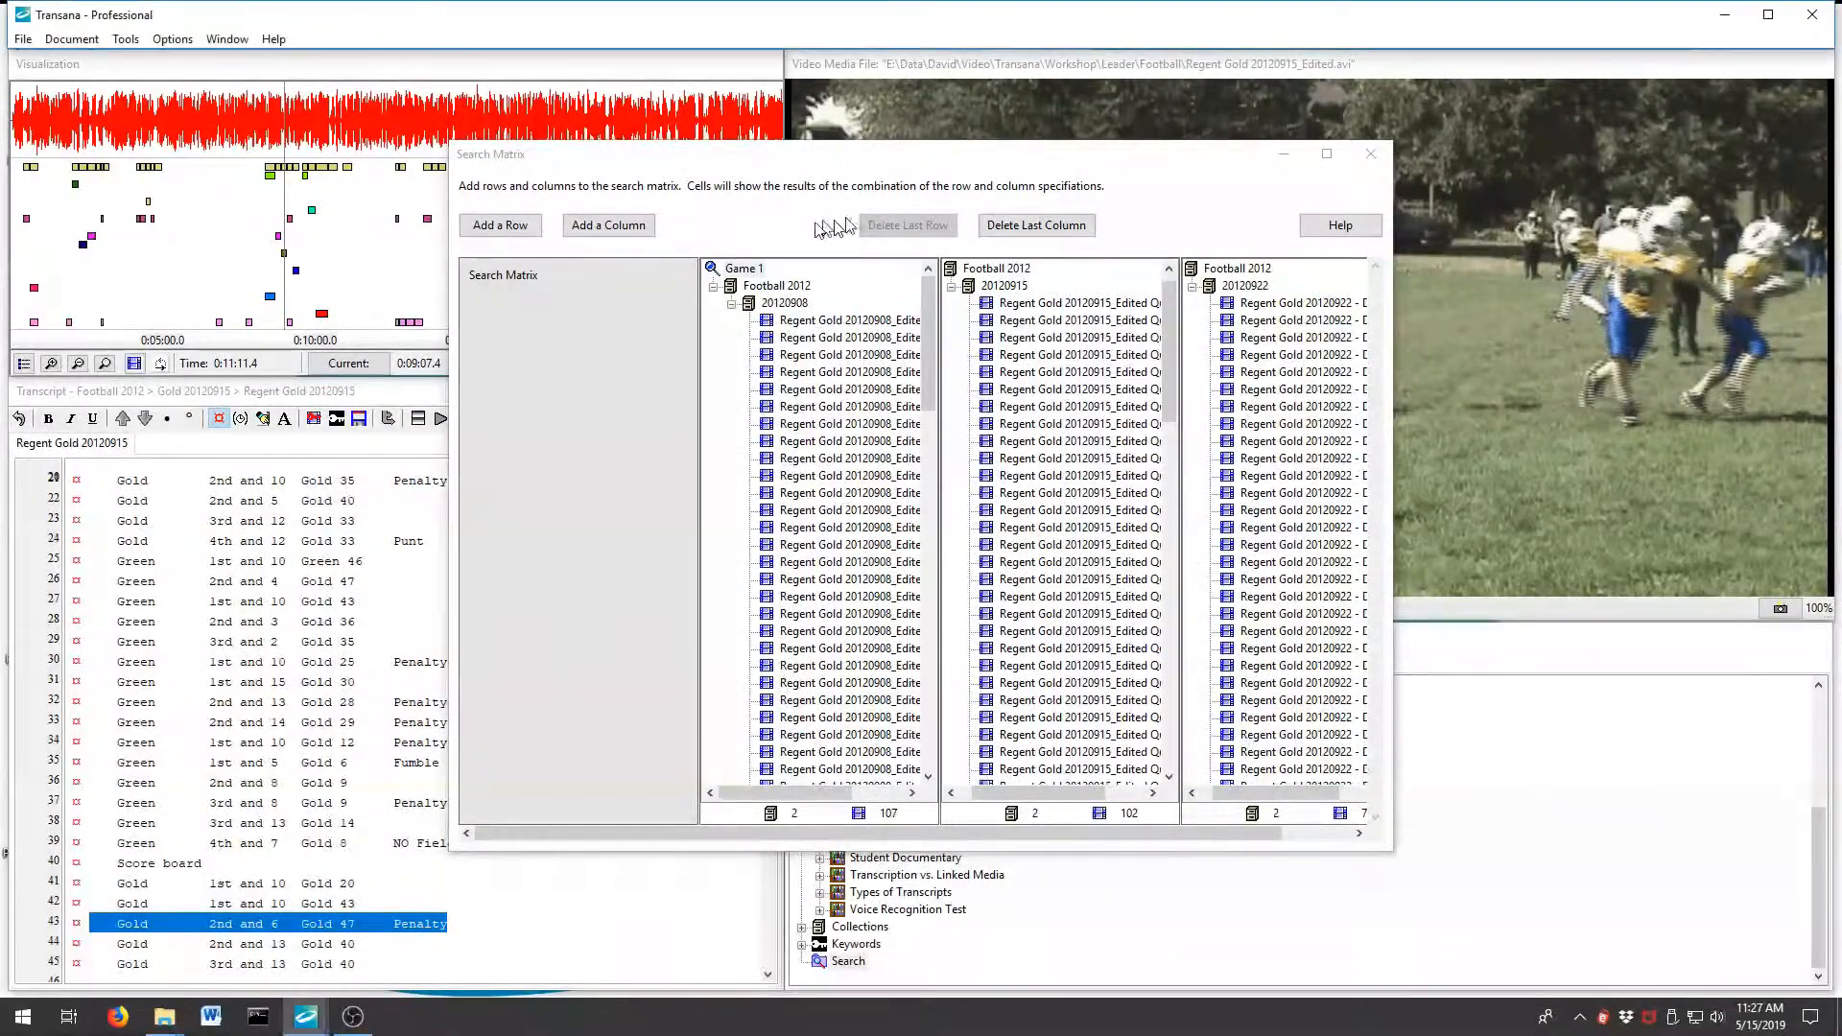
click(635, 233)
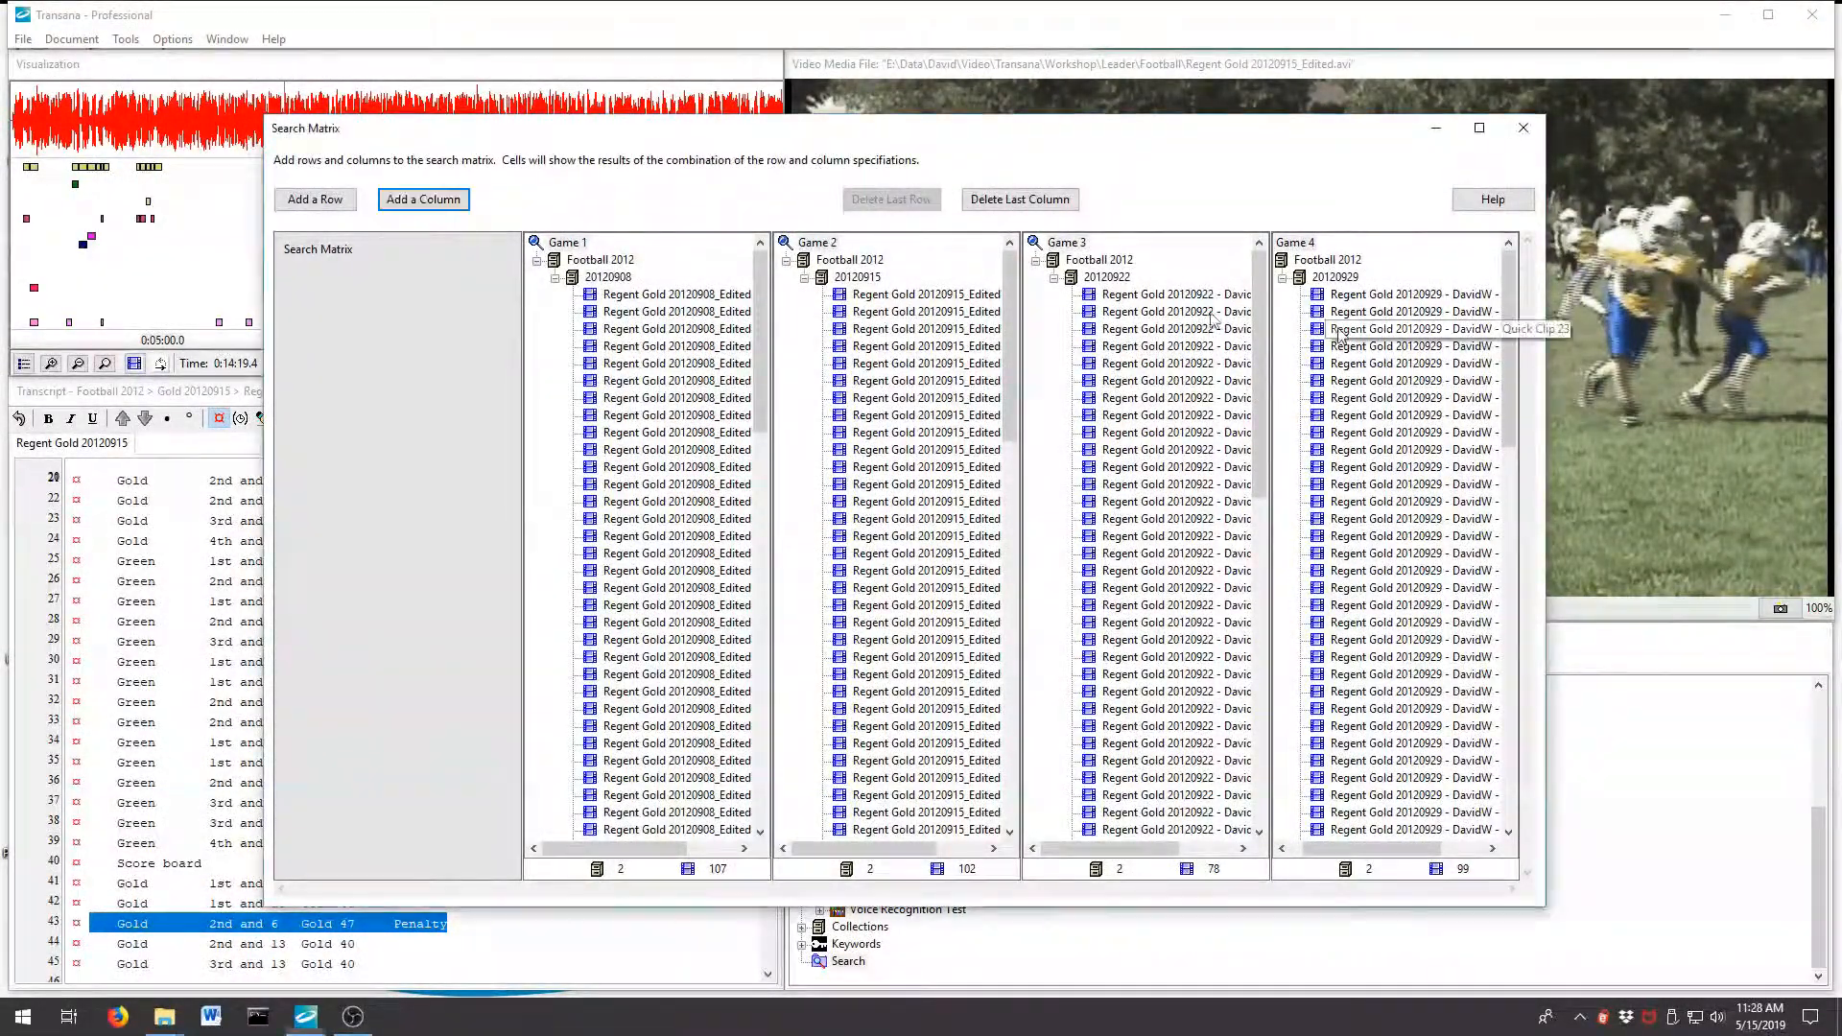
Add a row named Our Touchdowns with the Football keyword query "1 Offensive Team : Gold" AND "Result : Touchdown"
click(316, 199)
text(Our Touchdowns)
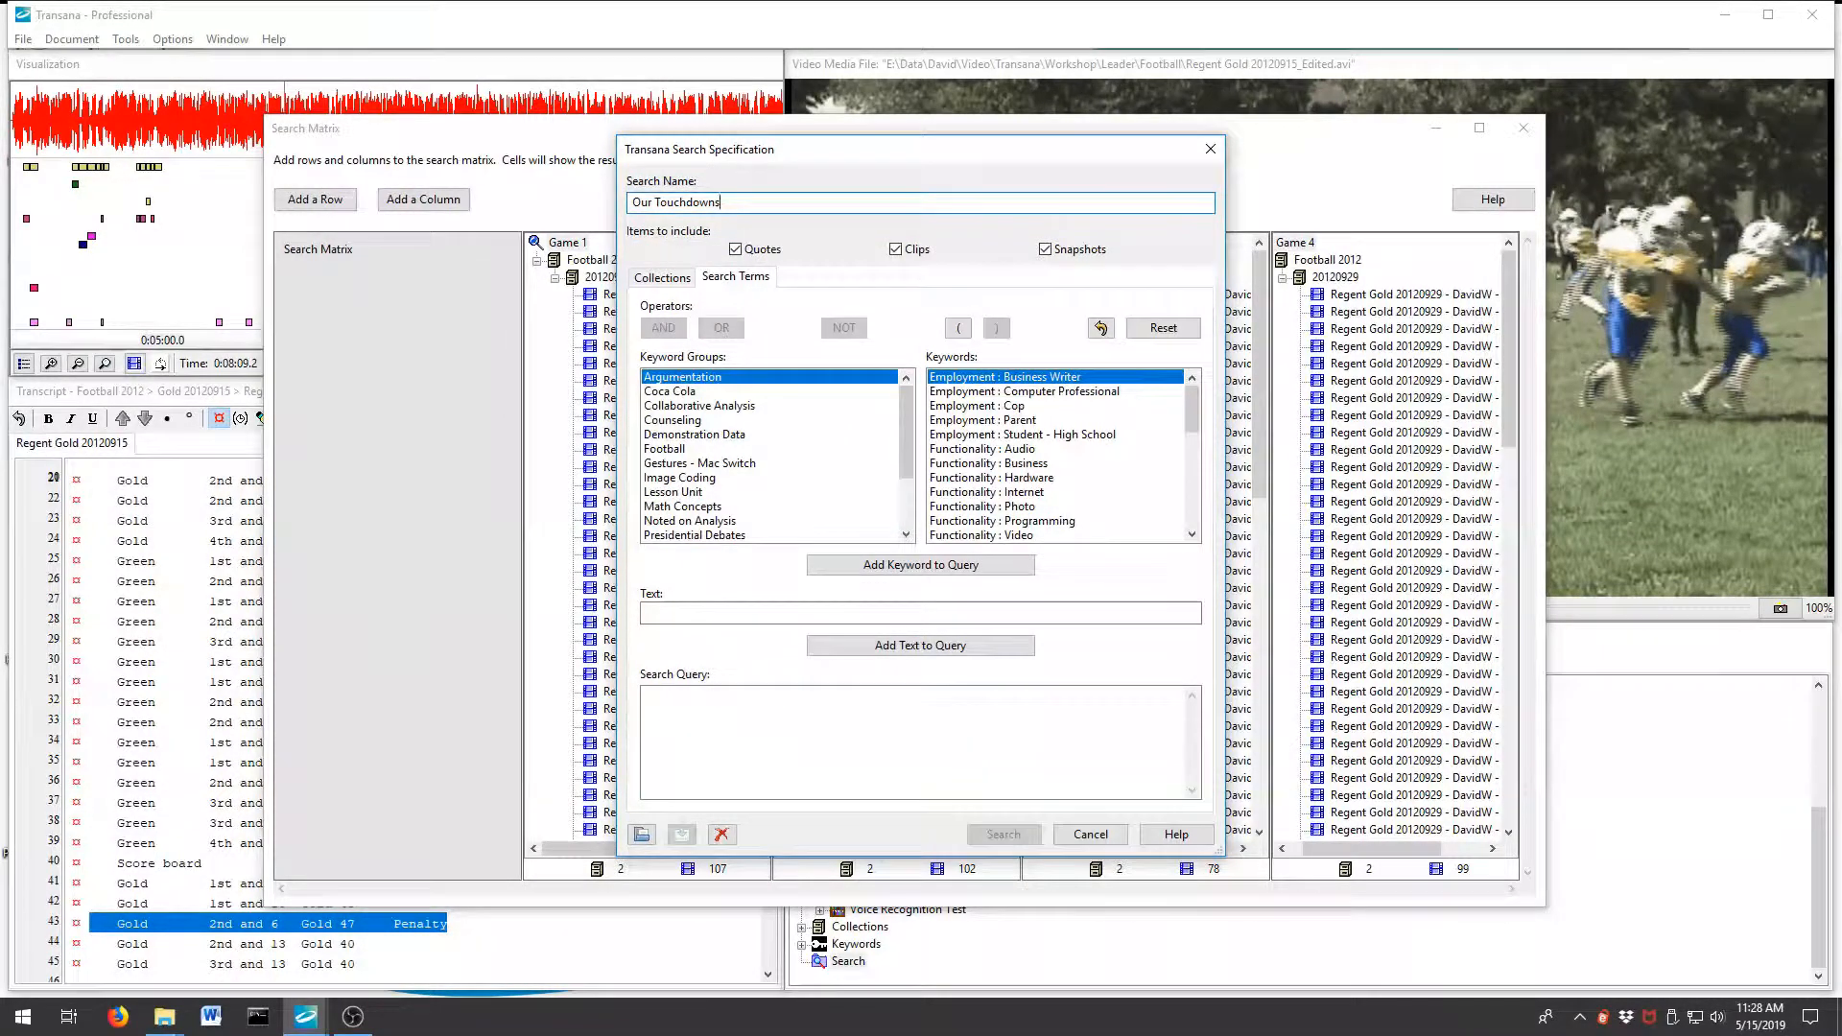
click(677, 451)
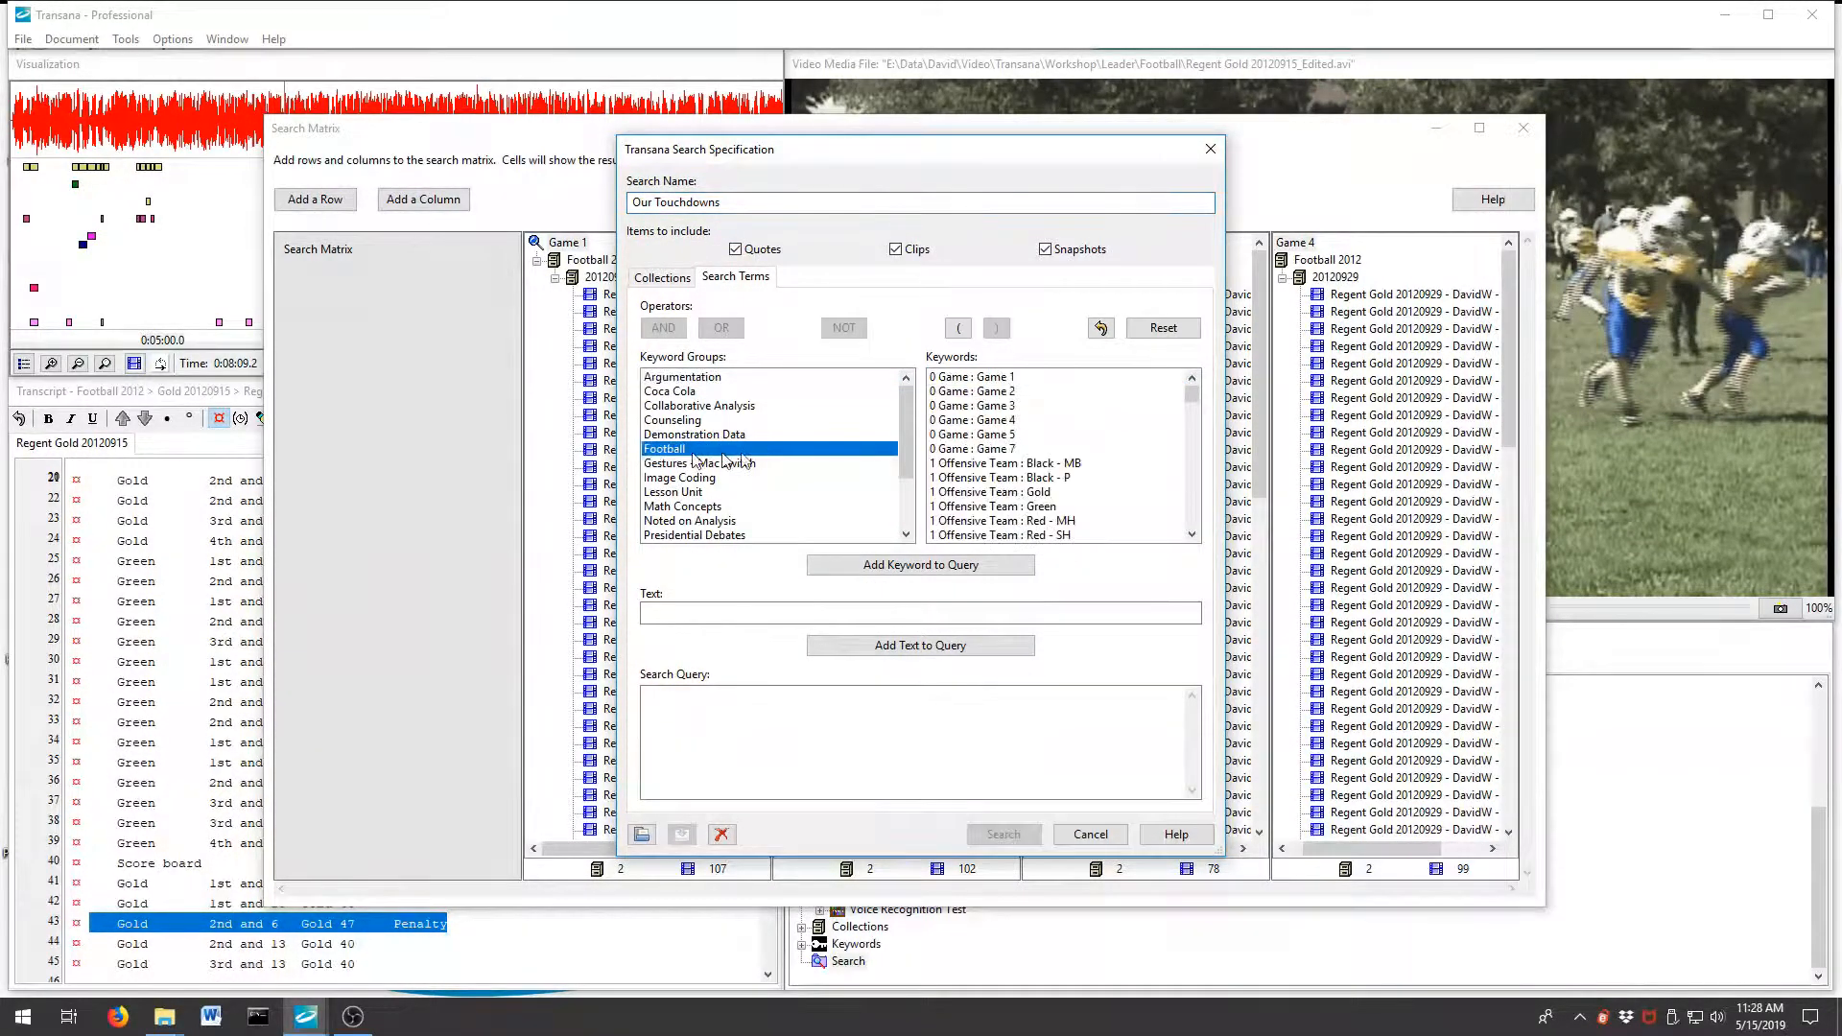
double_click(1045, 492)
click(664, 327)
drag(1191, 394, 1222, 463)
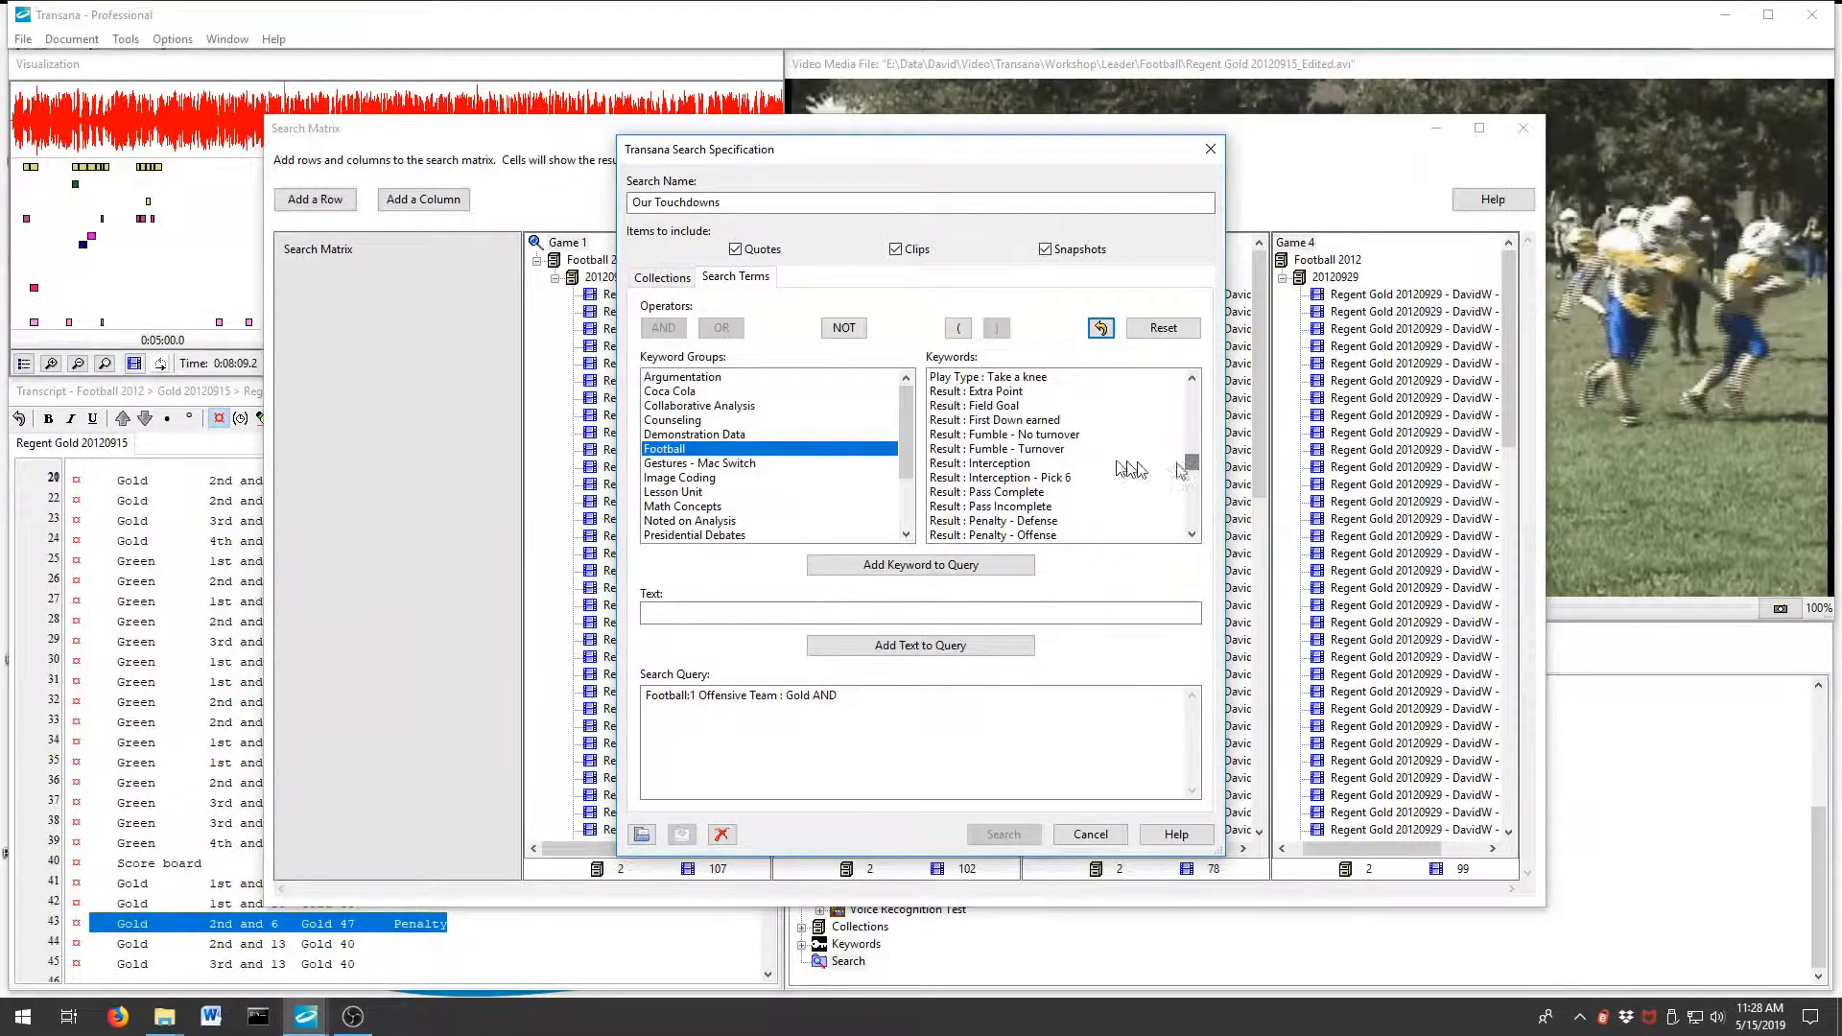
scroll(1010, 470, down, 2)
double_click(1014, 491)
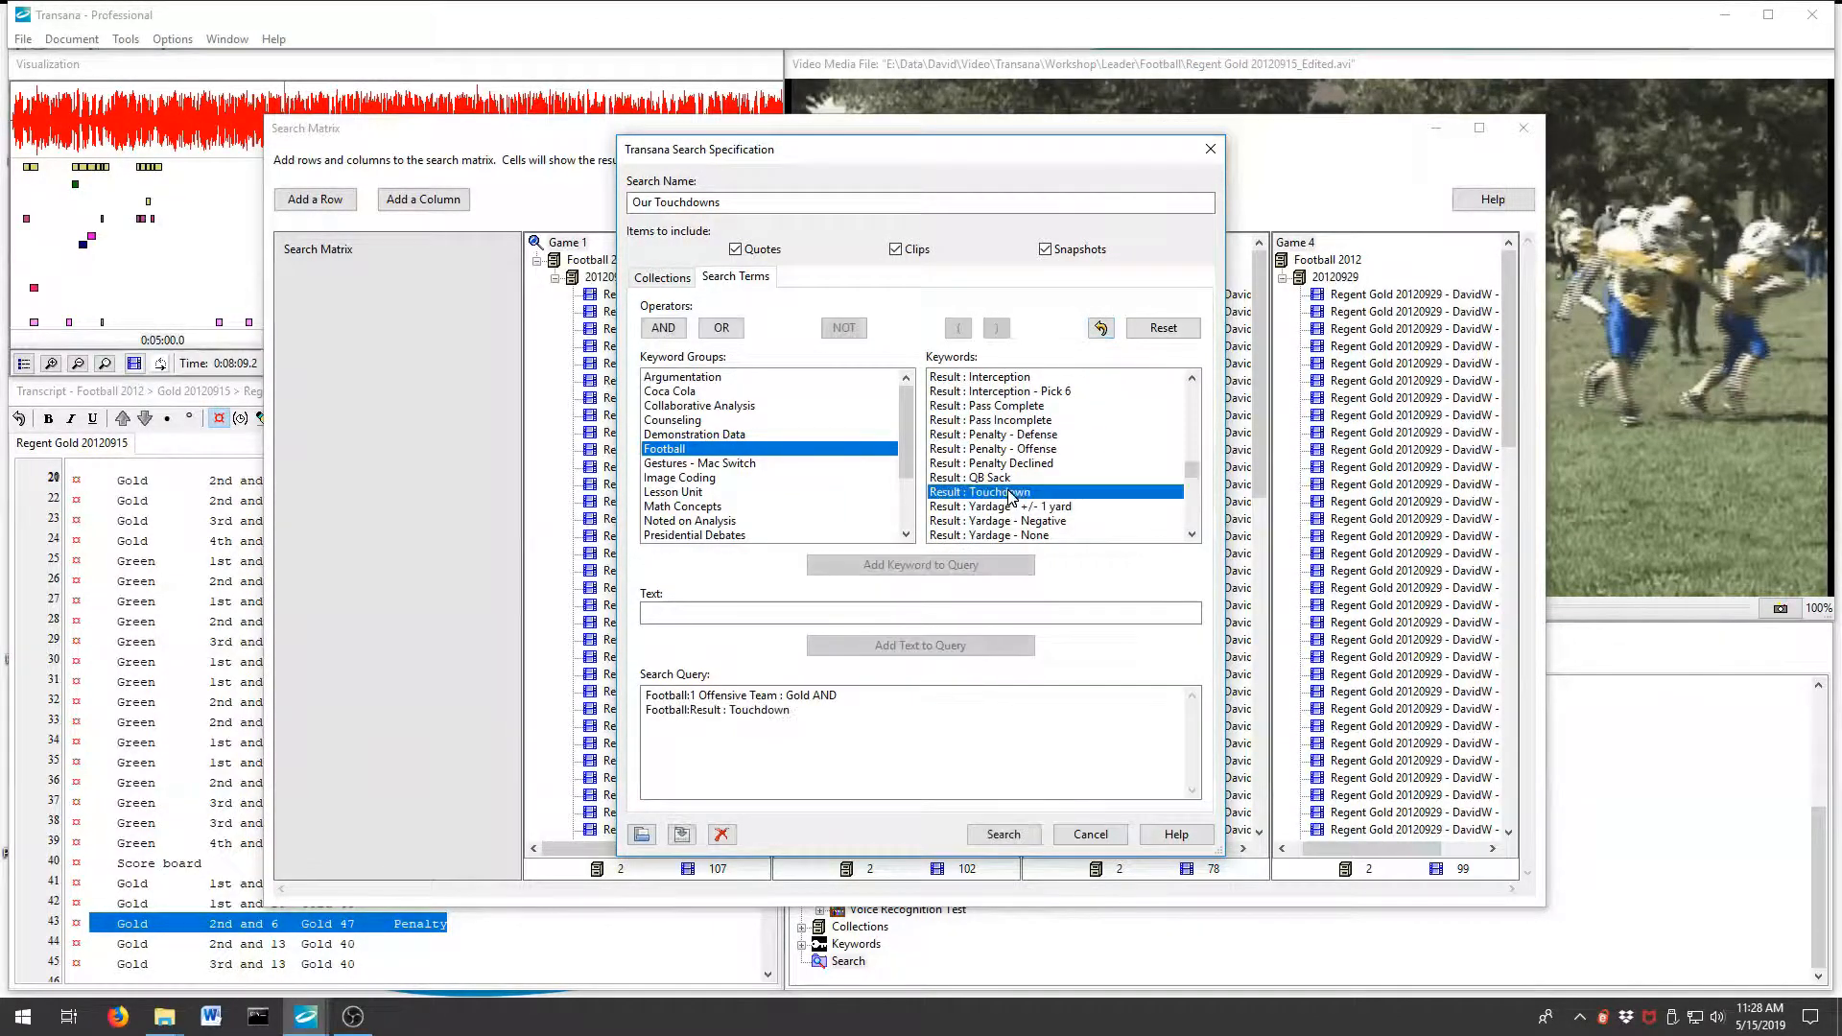
click(1034, 834)
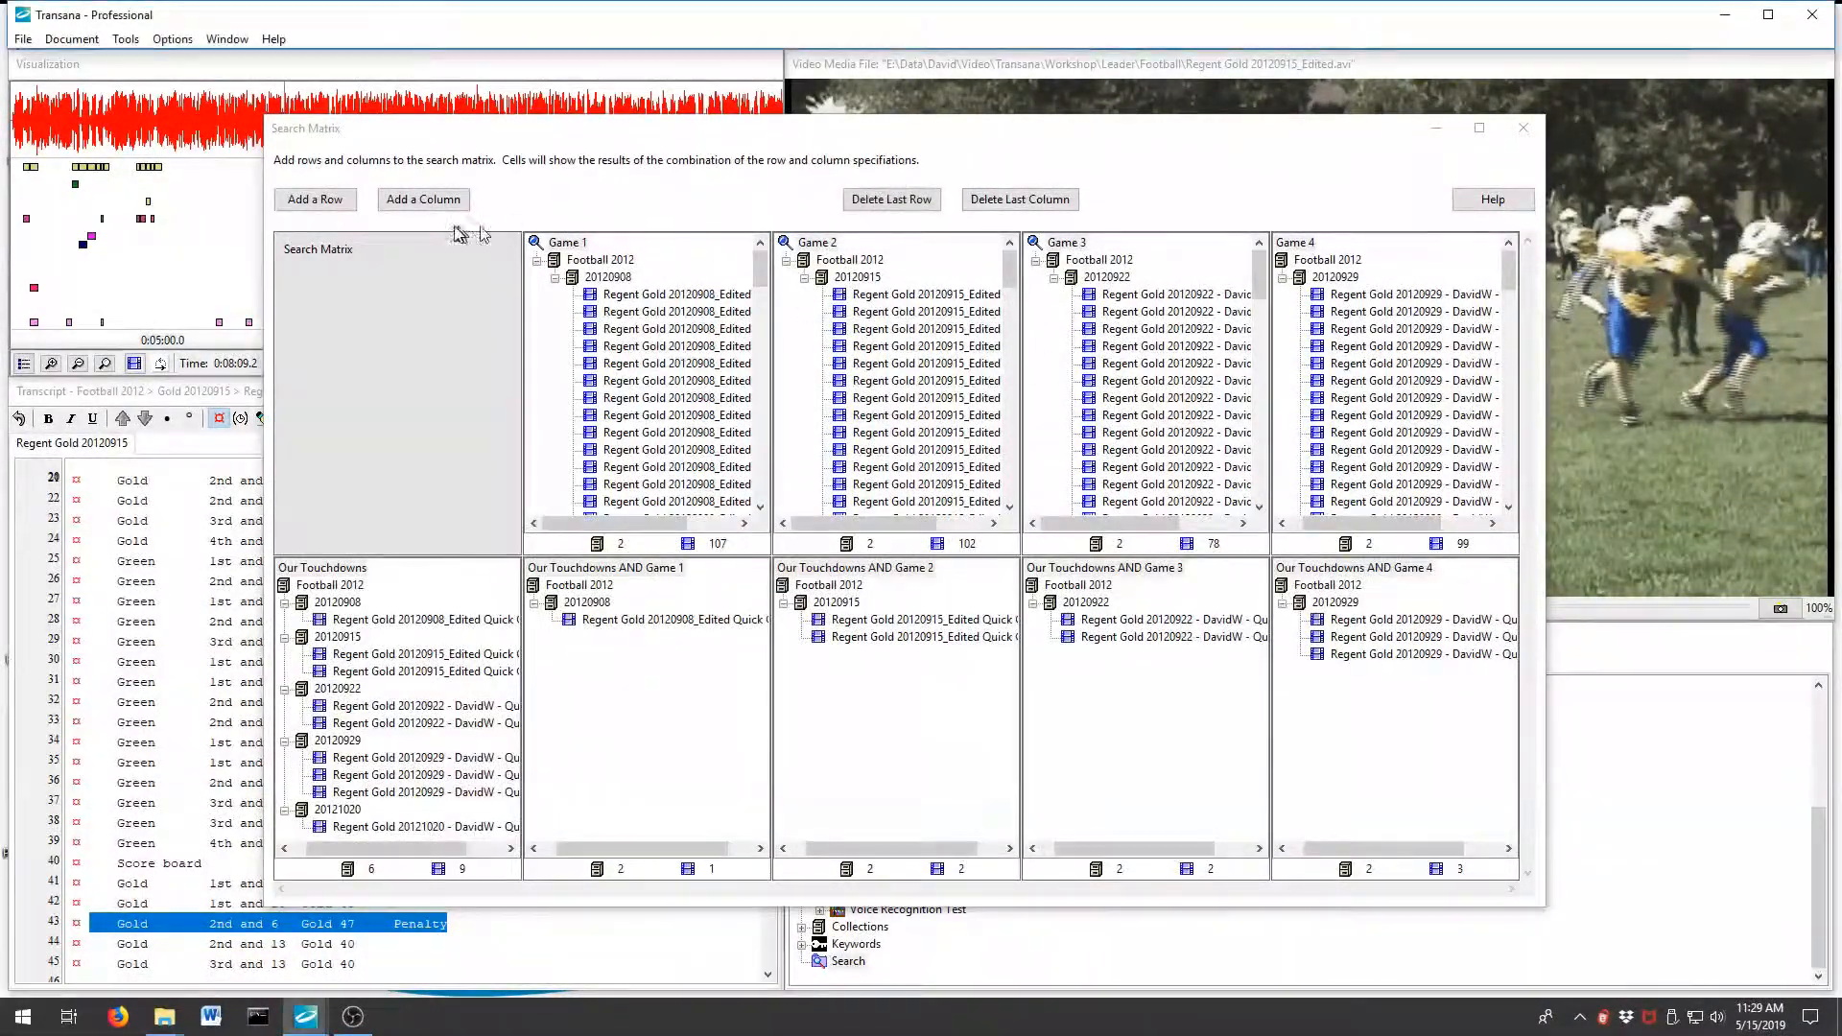
Add a row named Opponents Touchdown with the Football keyword query "Result : Touchdown" AND NOT "1 Offensive Team : Gold"
click(325, 201)
text(Opponents Touchdown)
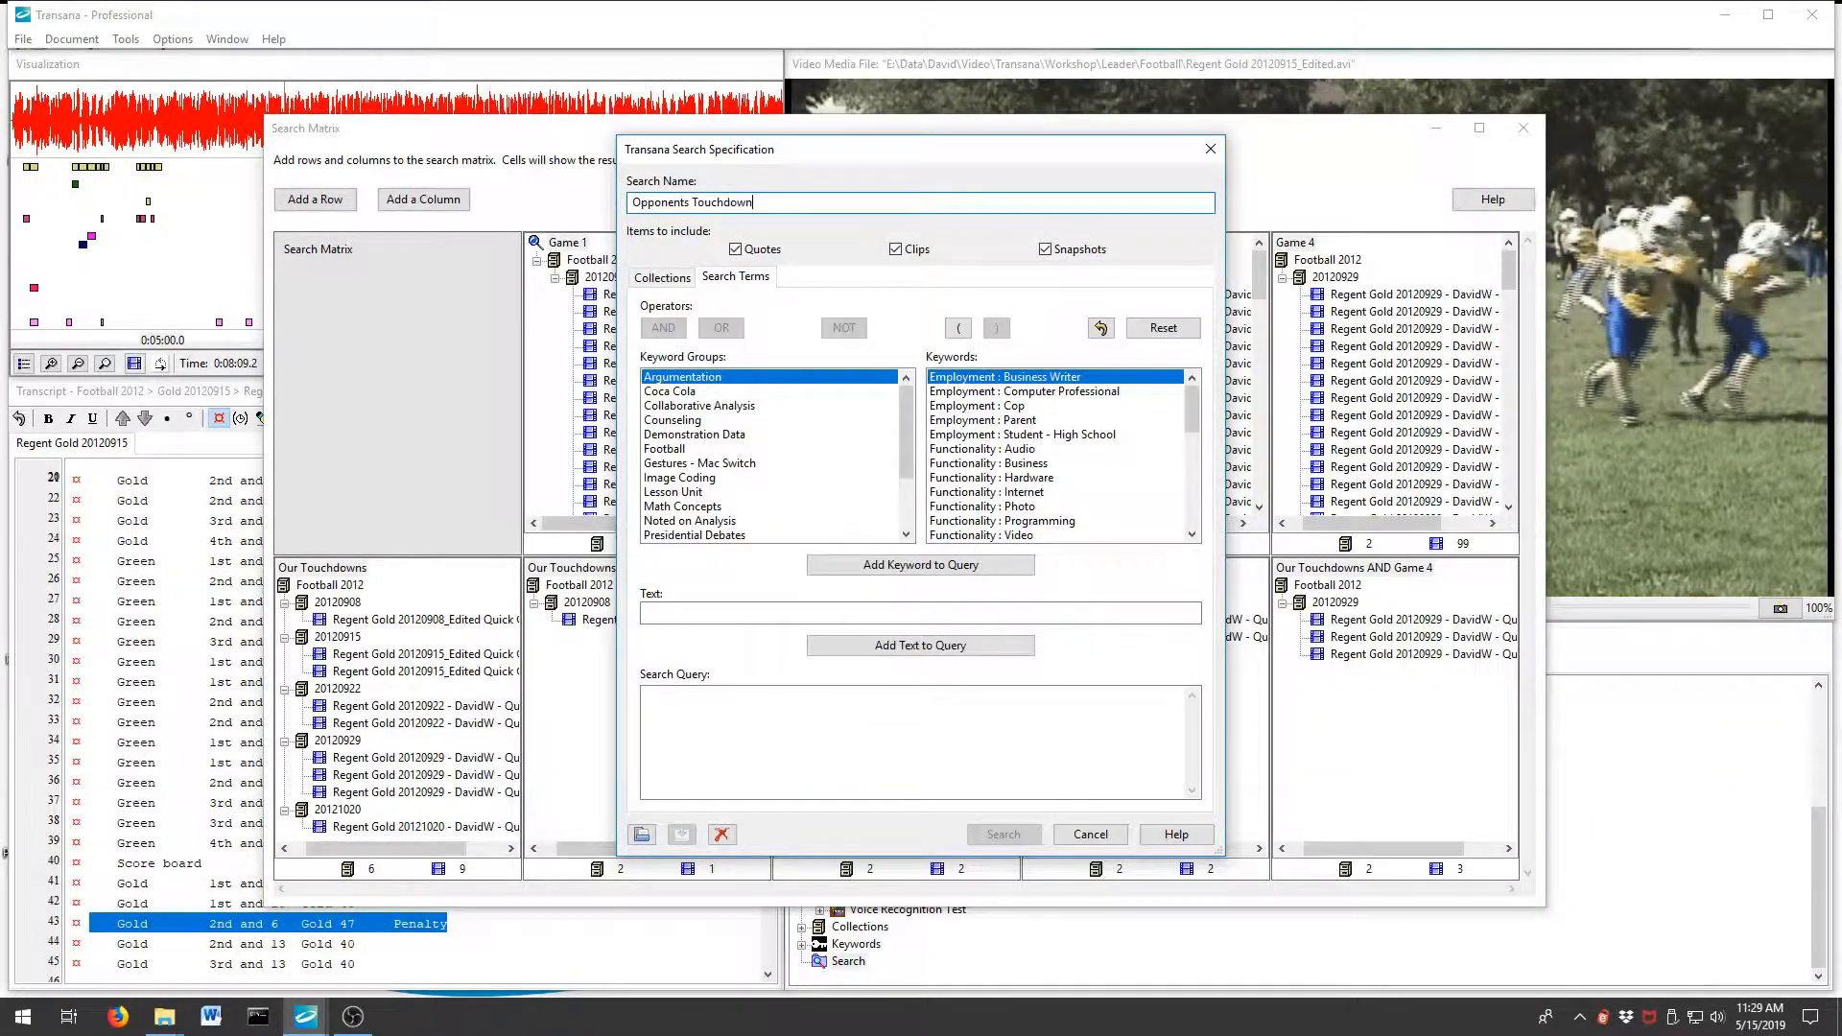
click(664, 449)
drag(1203, 407, 1202, 484)
double_click(979, 390)
click(663, 328)
click(843, 327)
drag(1197, 484, 1192, 389)
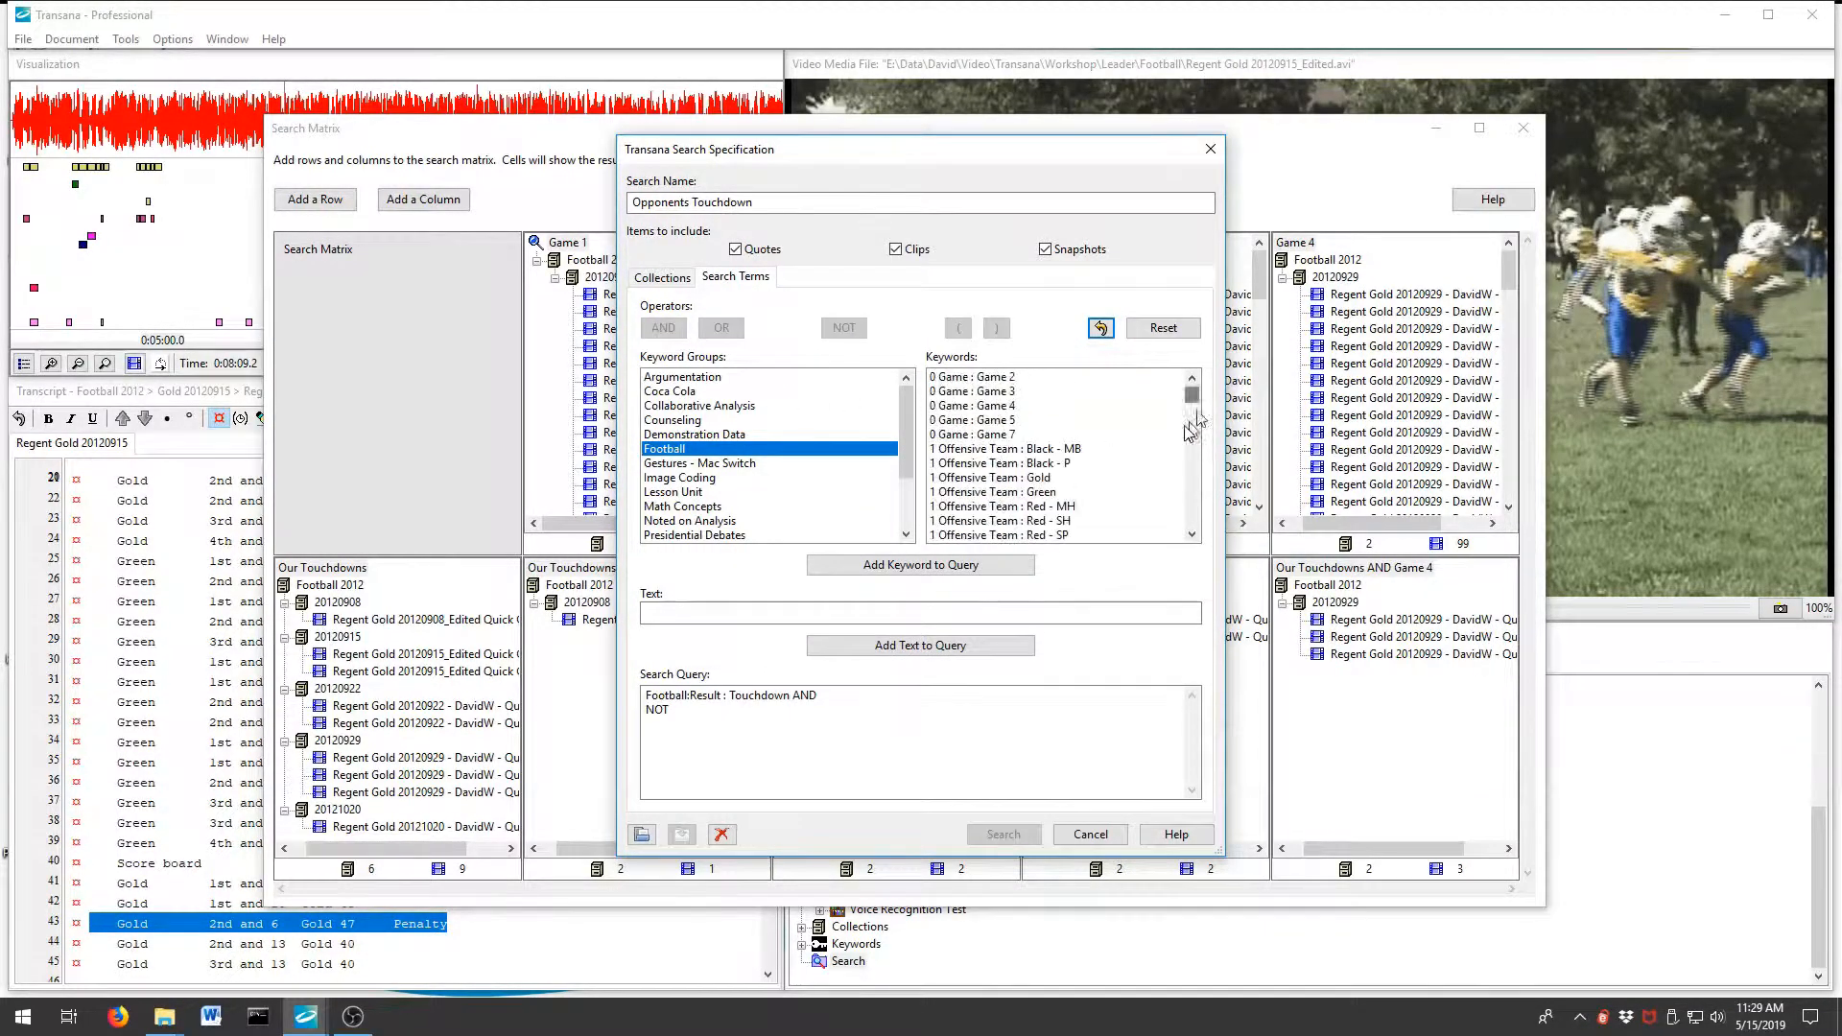
double_click(983, 477)
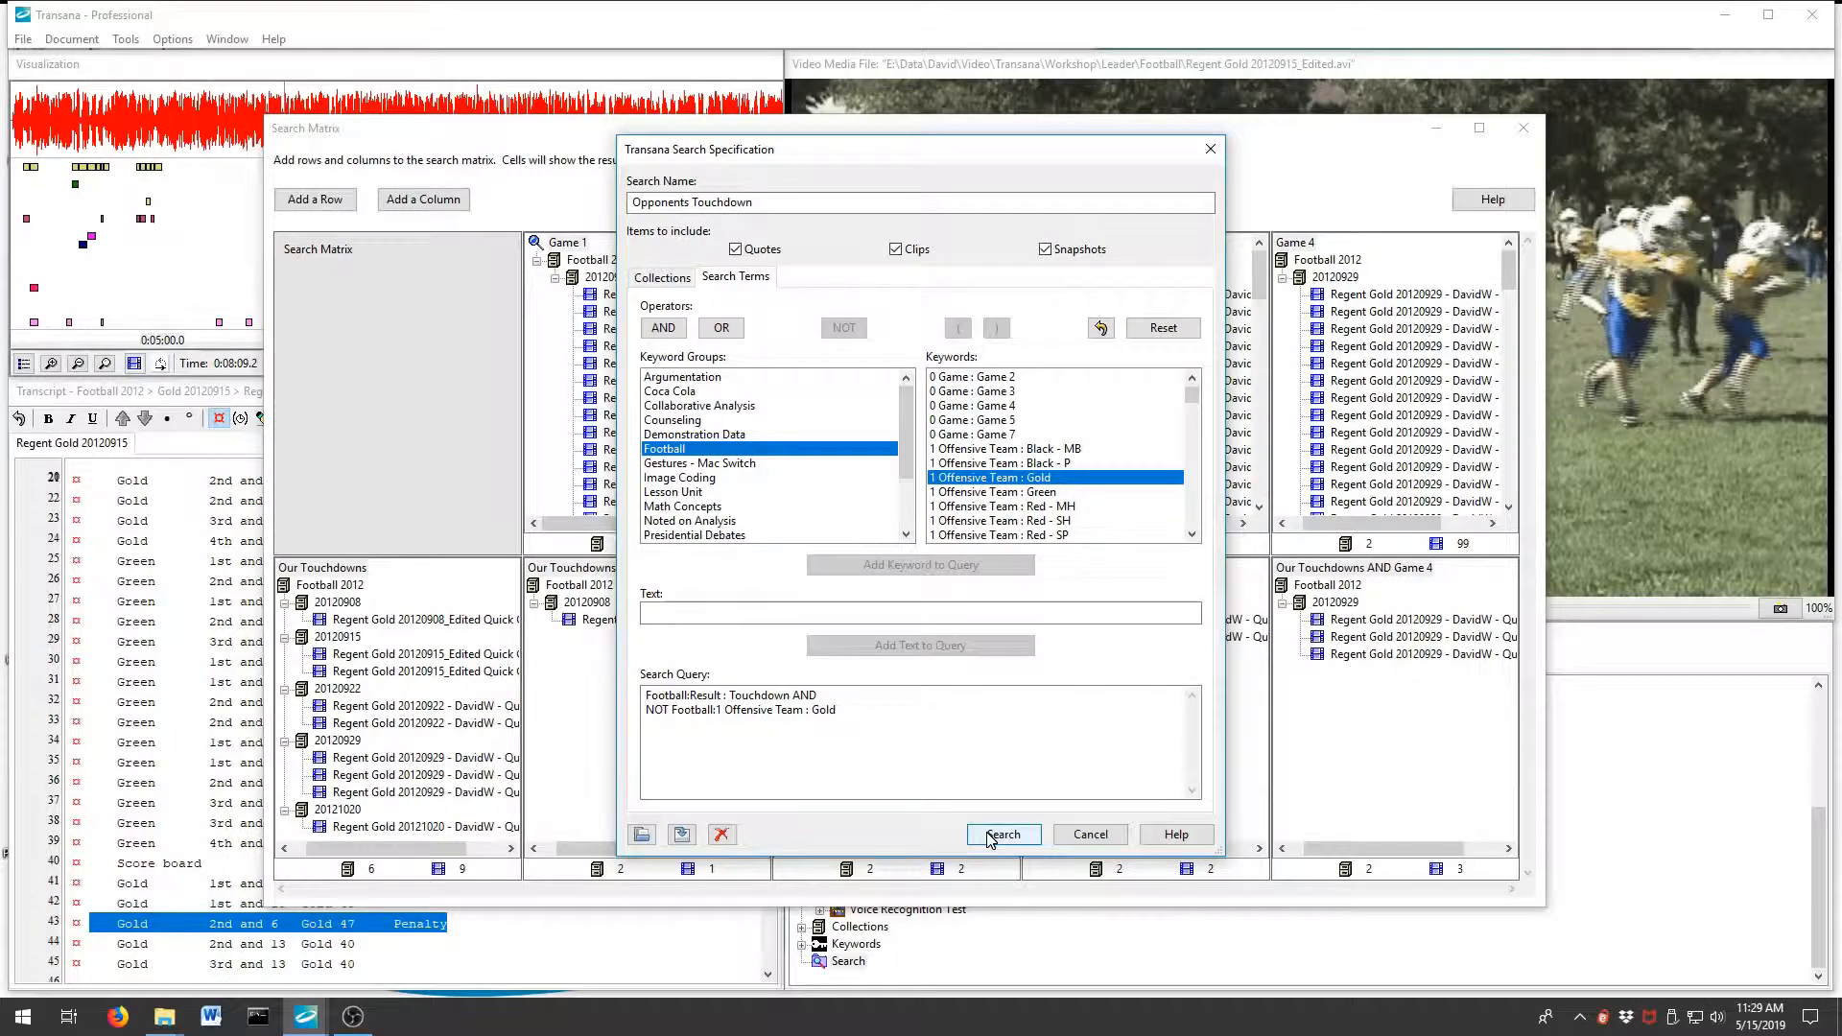
click(991, 837)
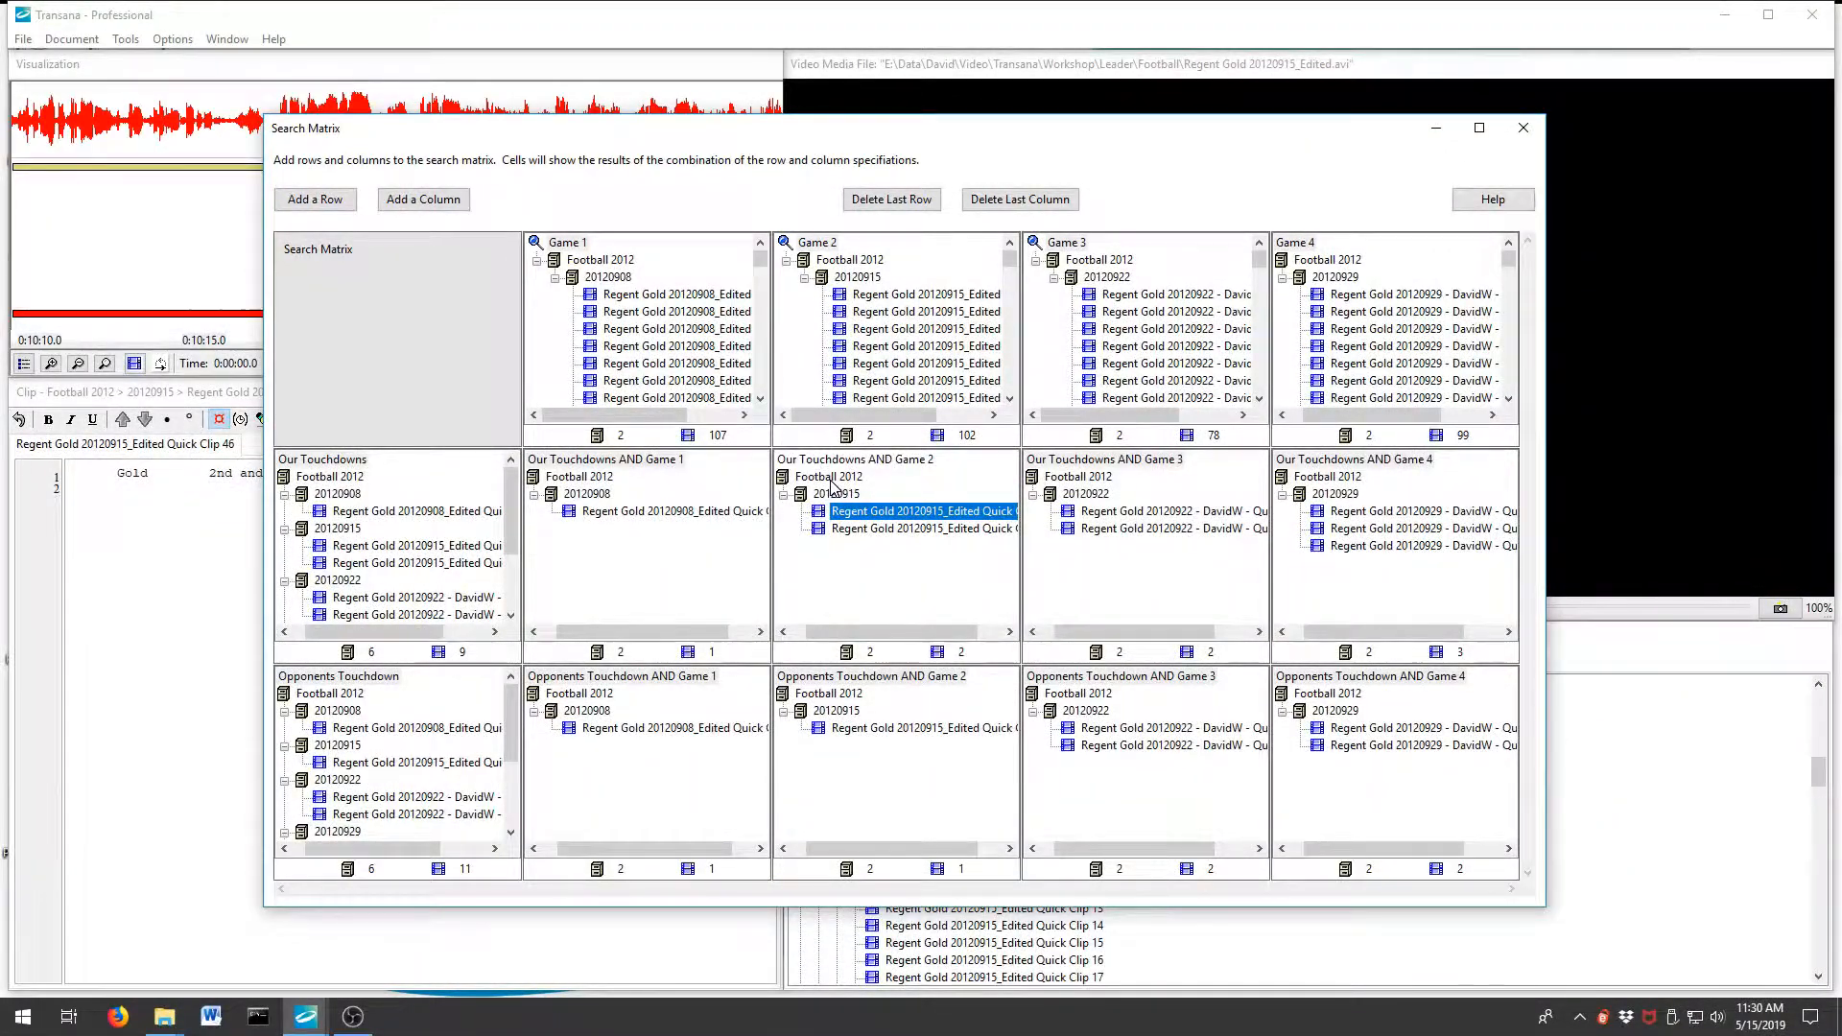
View the collection report for Football 2012 in the Our Touchdowns AND Game 2 cell, and close the report
right_click(830, 479)
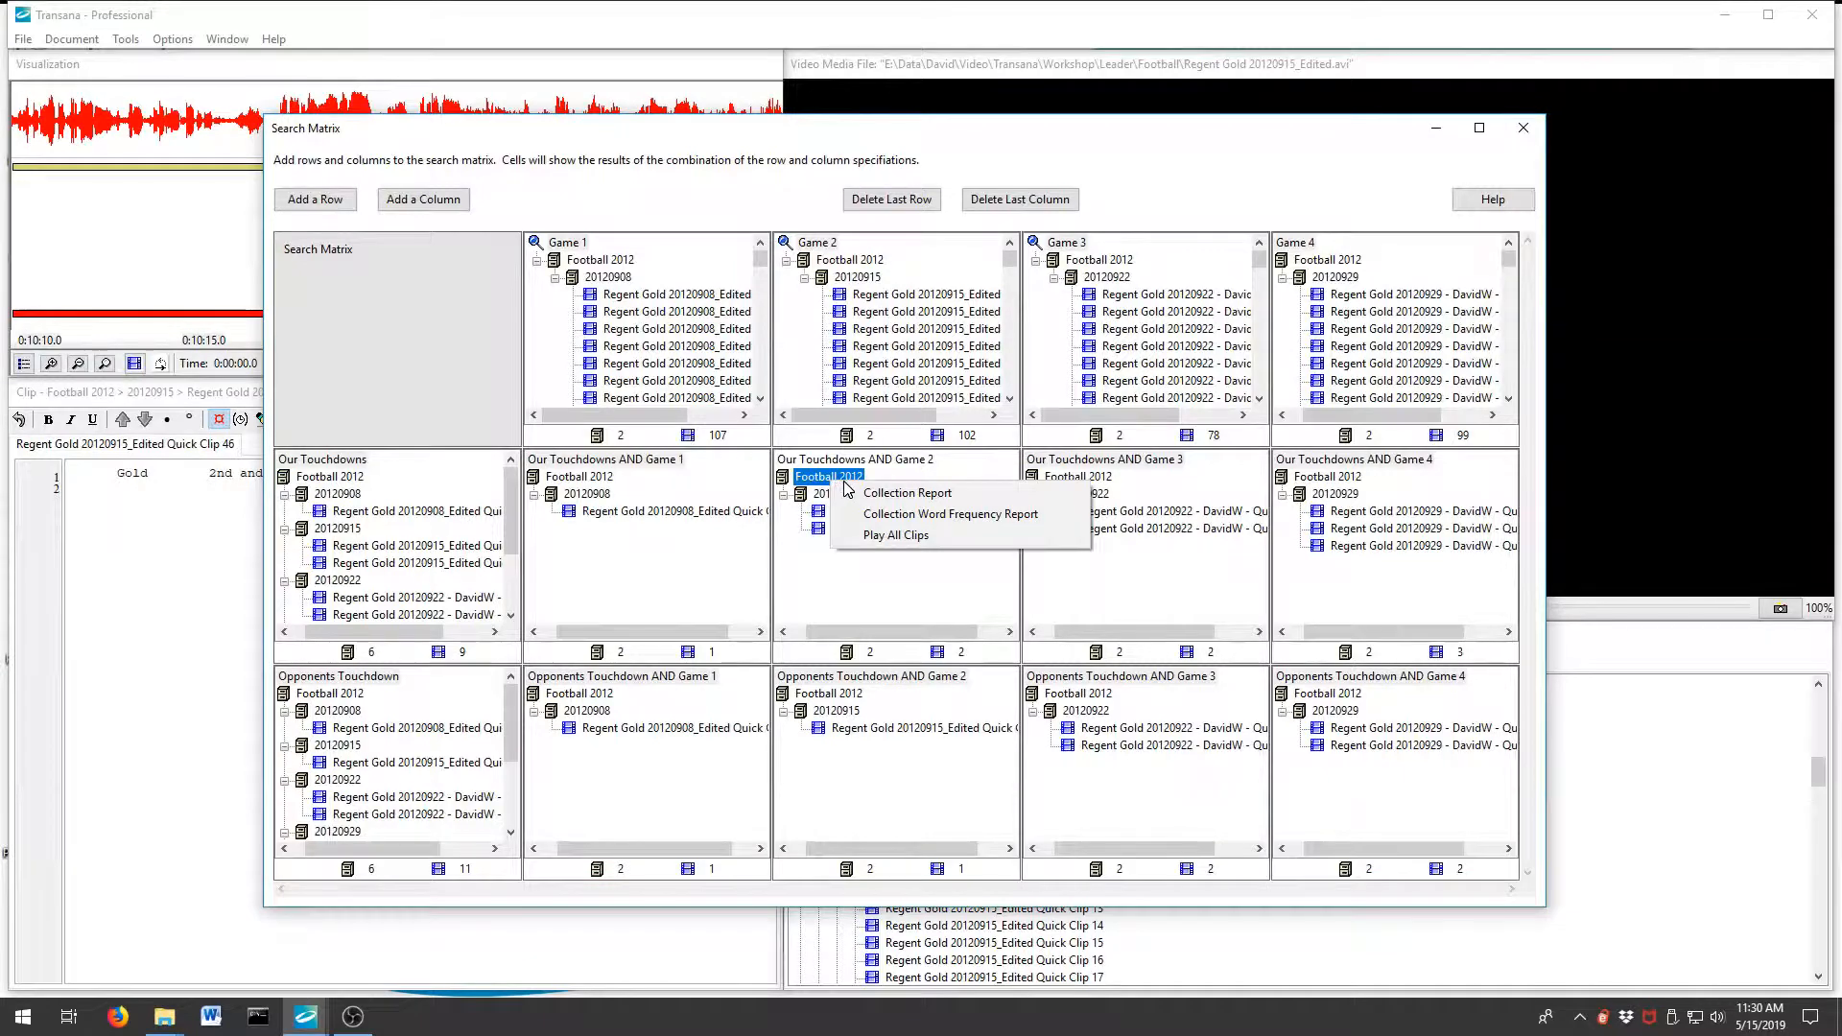
click(857, 492)
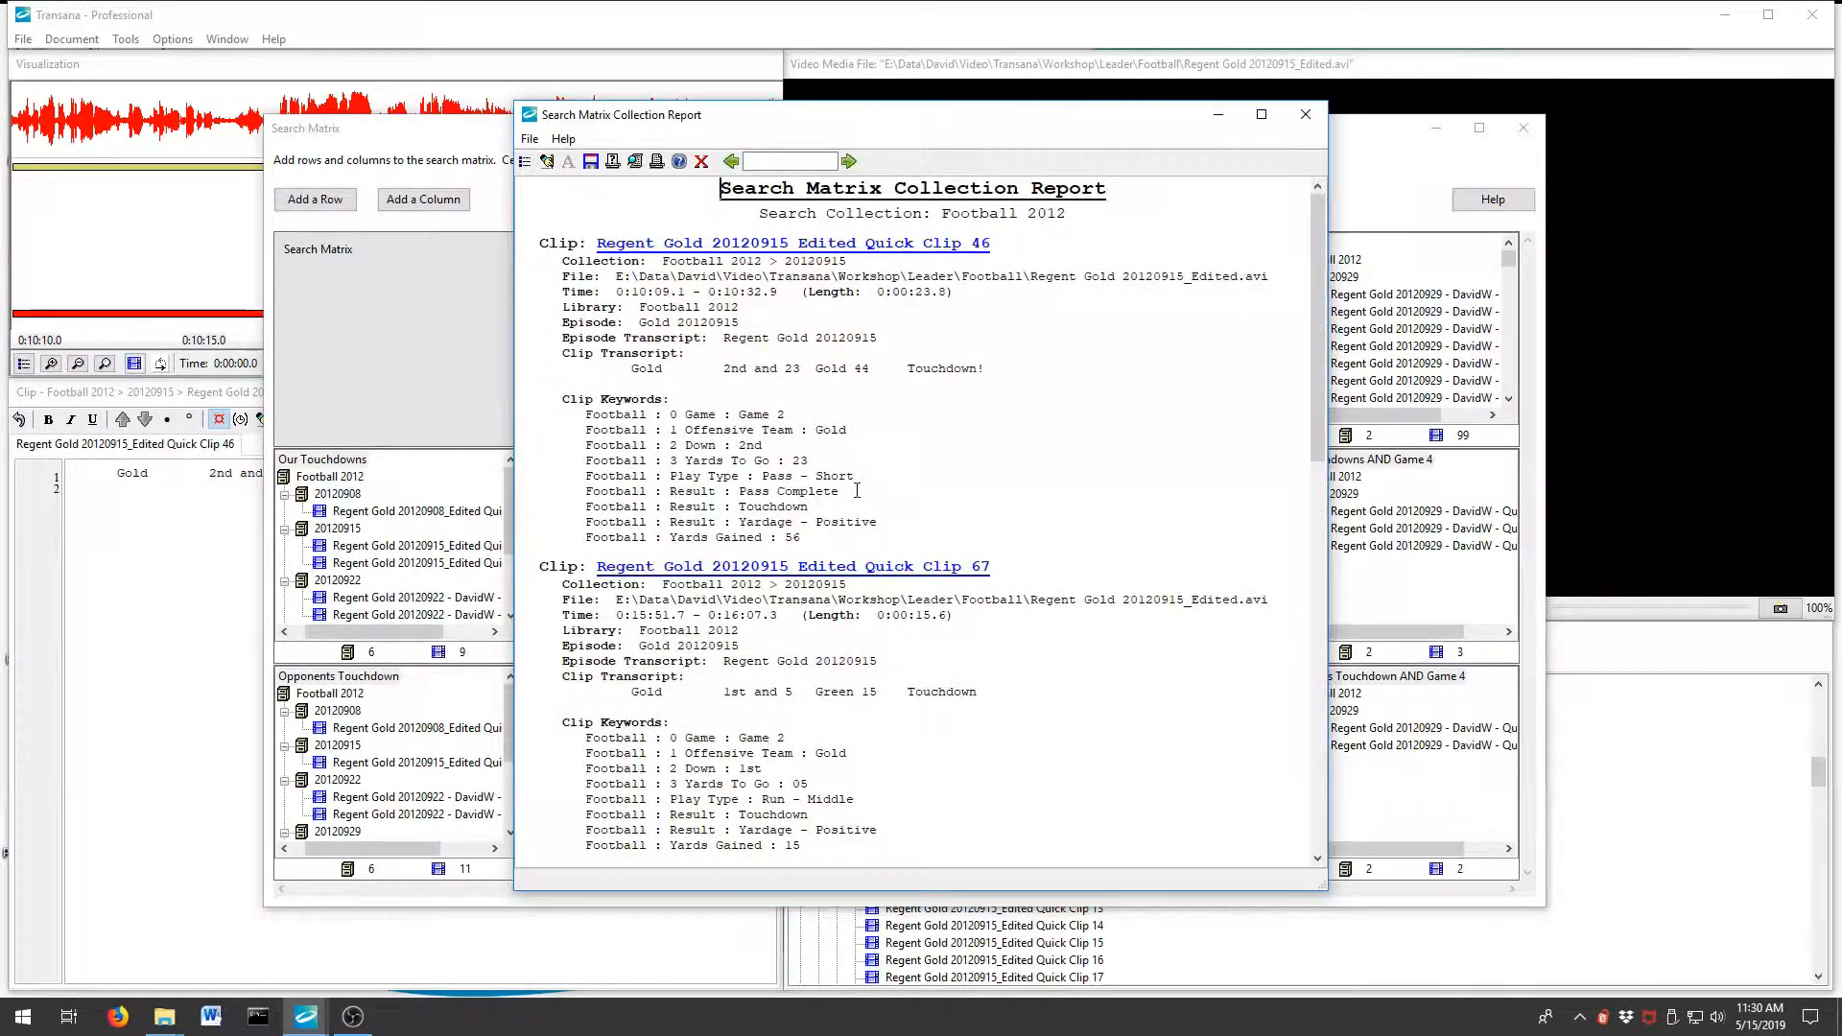
click(706, 165)
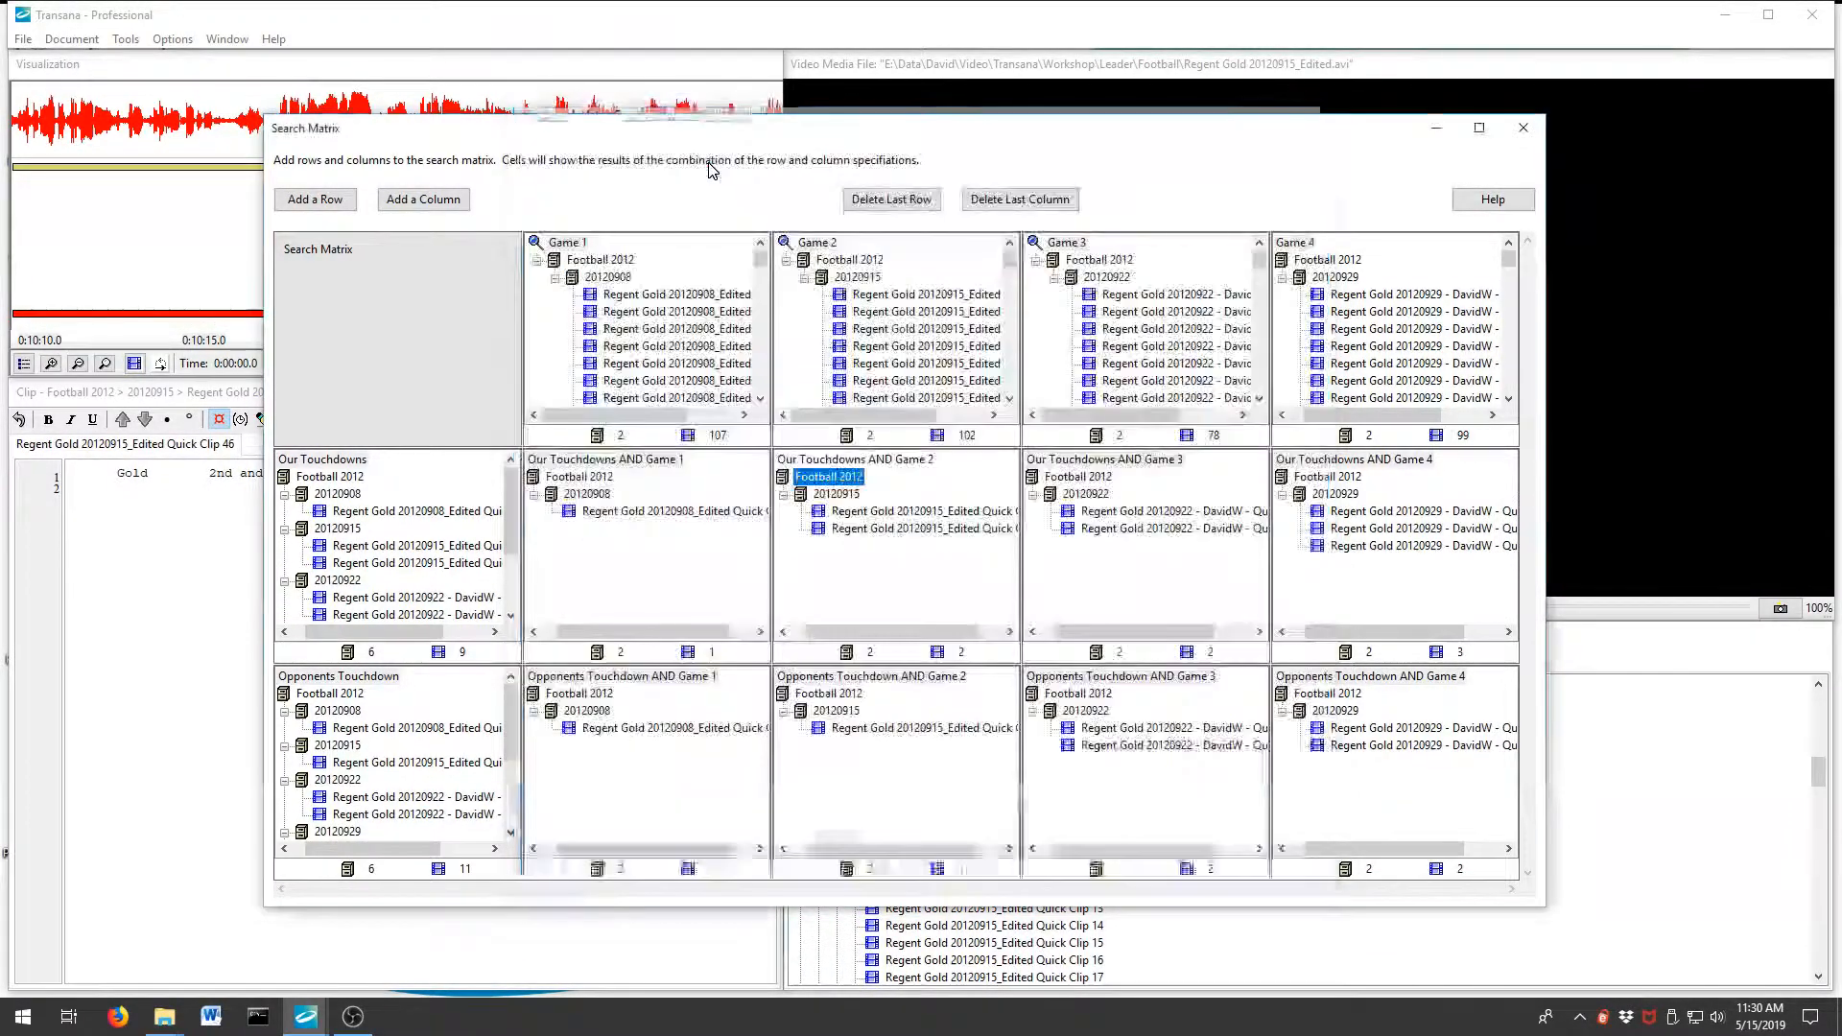